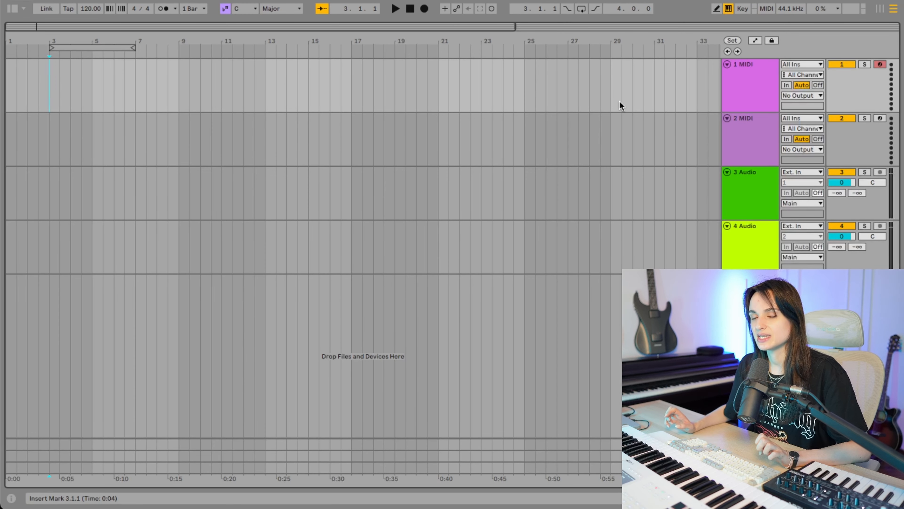
# - Insert an empty four-bar MIDI clip covering bars 1 to 4 on the first MIDI track
pyautogui.moveTo(93, 86); pyautogui.dragTo(3, 73)
pyautogui.rightClick(48, 72)
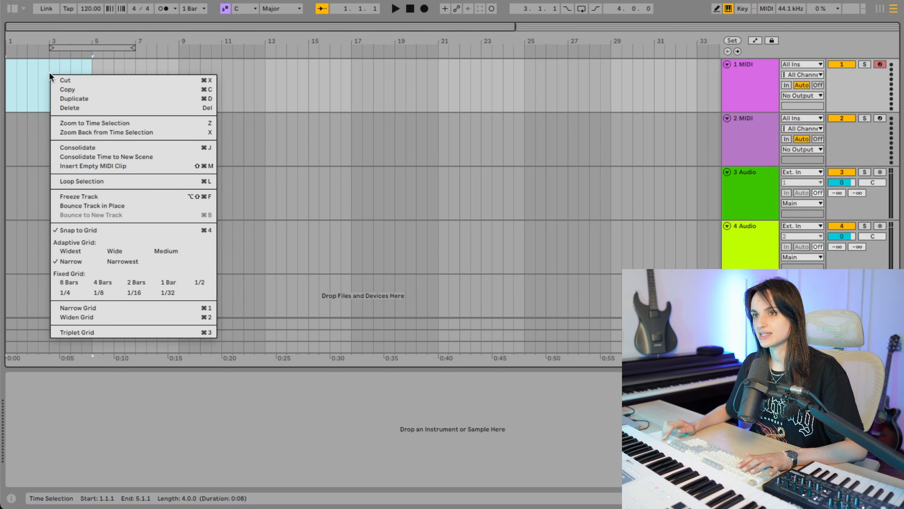
pyautogui.click(94, 166)
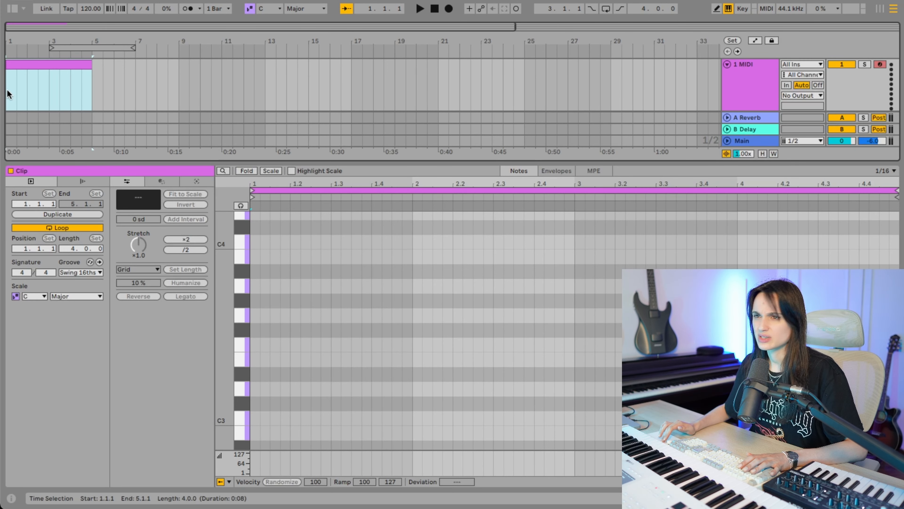
# - Search the Sounds library for "chil" and load Childhood Home Piano.adg onto the first MIDI track
pyautogui.click(13, 9)
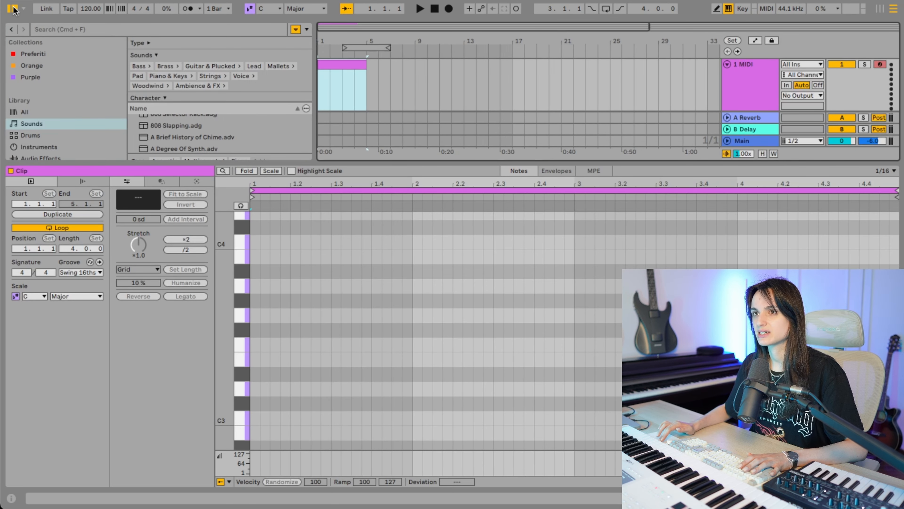
pyautogui.moveTo(197, 163); pyautogui.dragTo(186, 380)
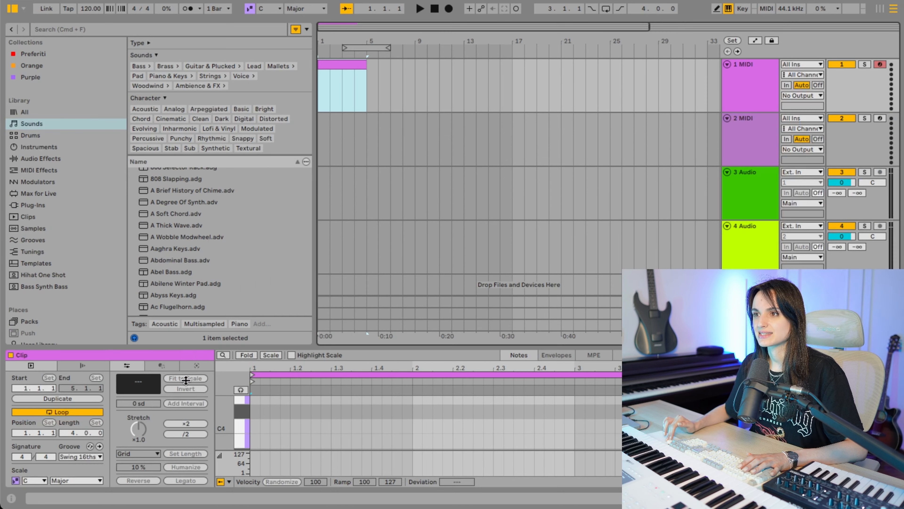
pyautogui.click(160, 32)
pyautogui.write('chil')
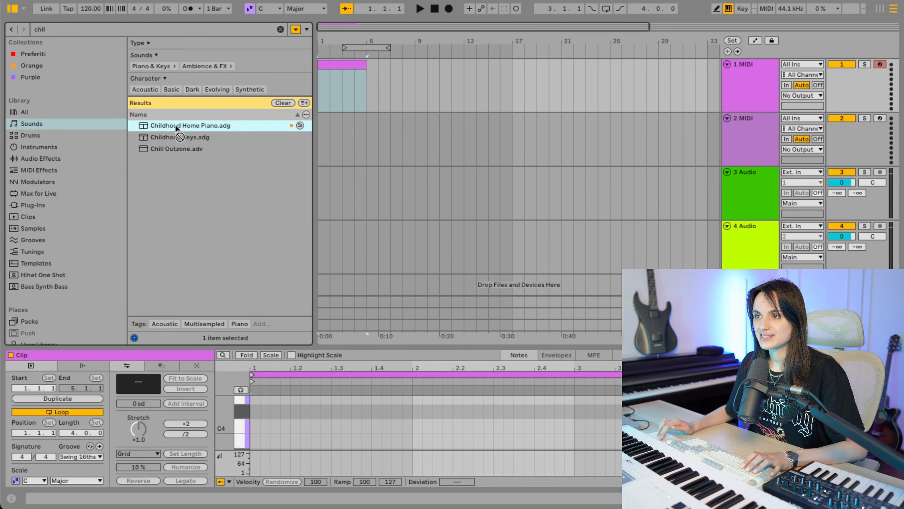
pyautogui.moveTo(398, 85); pyautogui.dragTo(395, 84)
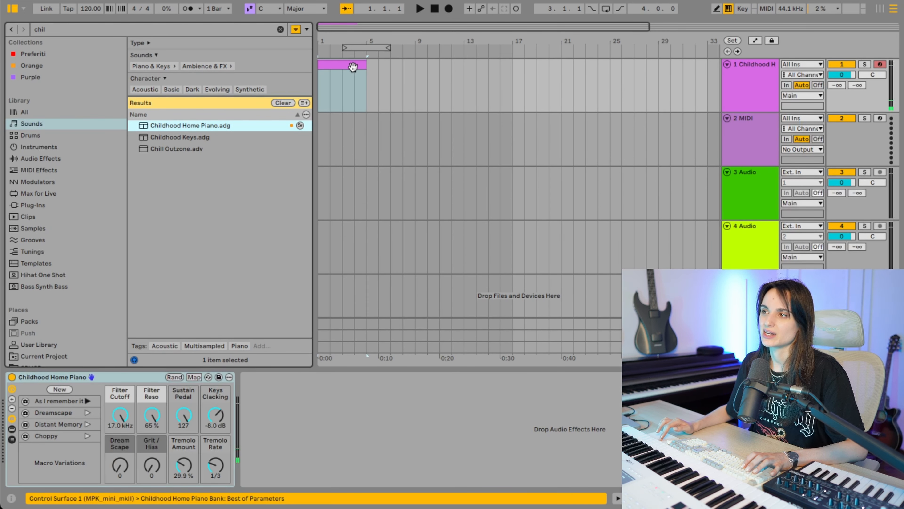
# - Open the piano clip, draw a one-bar chord of G2, A2, C3 and E3 in bar 1, and play it back
pyautogui.doubleClick(340, 65)
pyautogui.moveTo(336, 347); pyautogui.dragTo(363, 190)
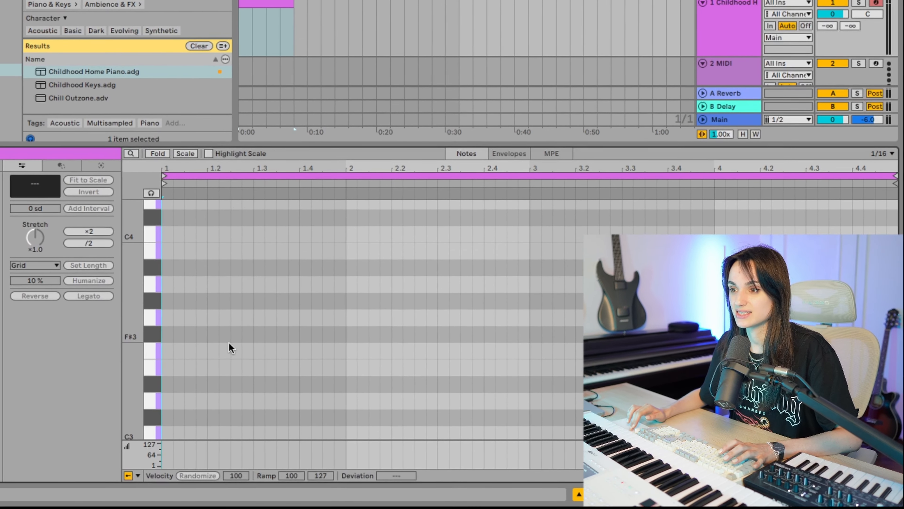
pyautogui.scroll(-3, 205, 359)
pyautogui.scroll(-4, 192, 360)
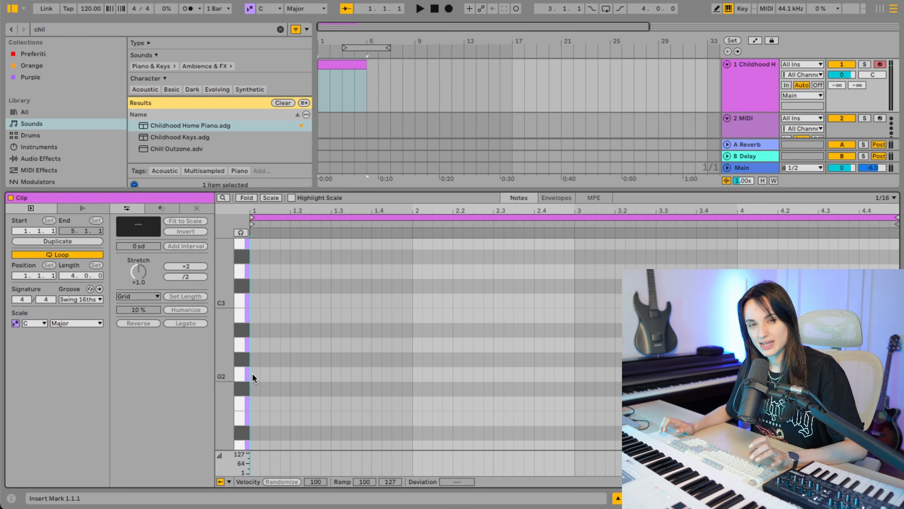
pyautogui.moveTo(252, 372); pyautogui.dragTo(409, 374)
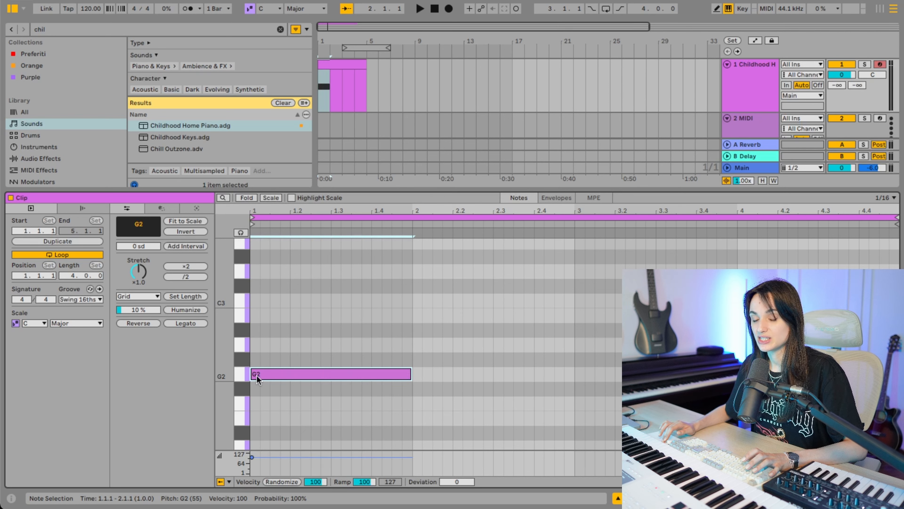
pyautogui.moveTo(255, 344); pyautogui.dragTo(413, 344)
pyautogui.click(254, 301)
pyautogui.moveTo(254, 301); pyautogui.dragTo(413, 301)
pyautogui.scroll(2, 327, 287)
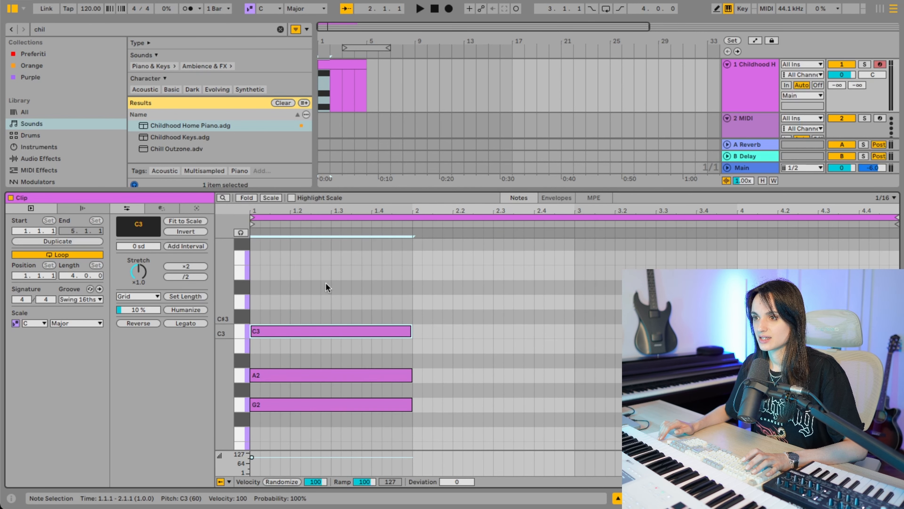
pyautogui.click(257, 272)
pyautogui.moveTo(260, 273); pyautogui.dragTo(412, 271)
pyautogui.press('space')
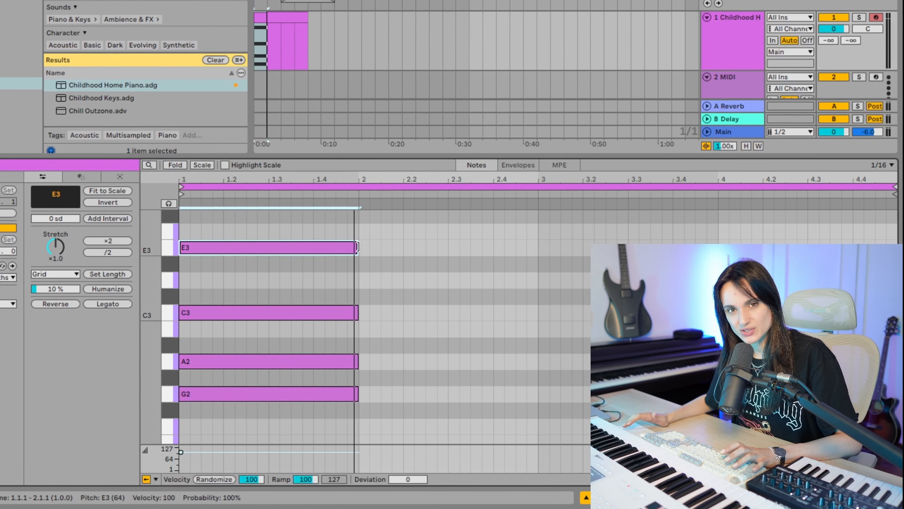
# - Draw a one-bar chord of C3, D3, F3 and A3 in bar 2 of the piano clip and listen to it
pyautogui.click(361, 227)
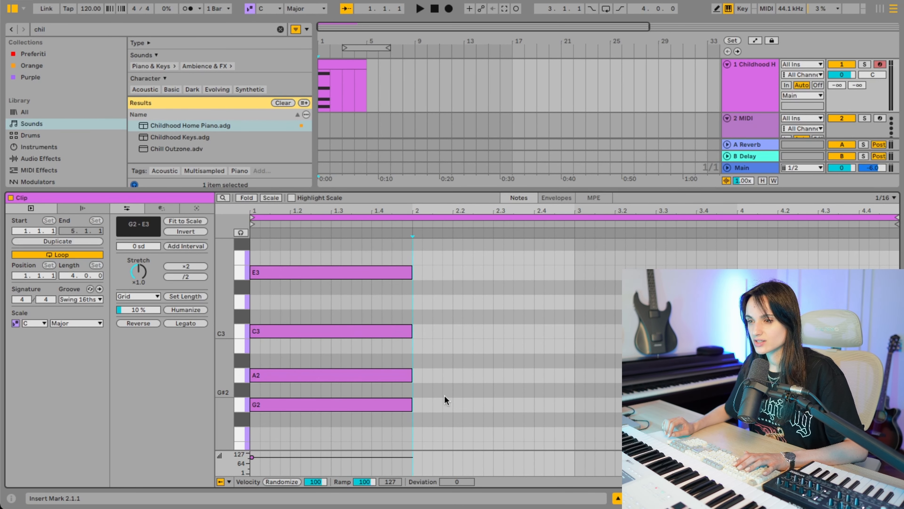
pyautogui.doubleClick(417, 332)
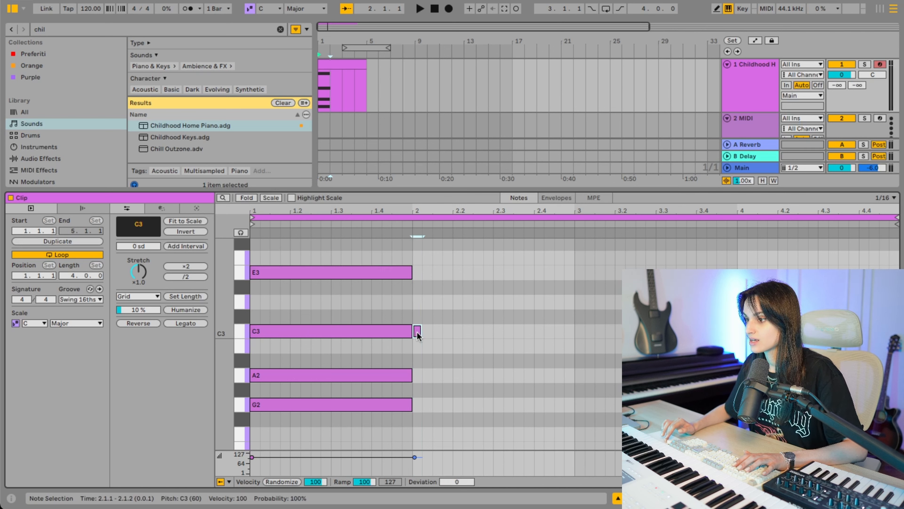
pyautogui.moveTo(416, 331); pyautogui.dragTo(574, 331)
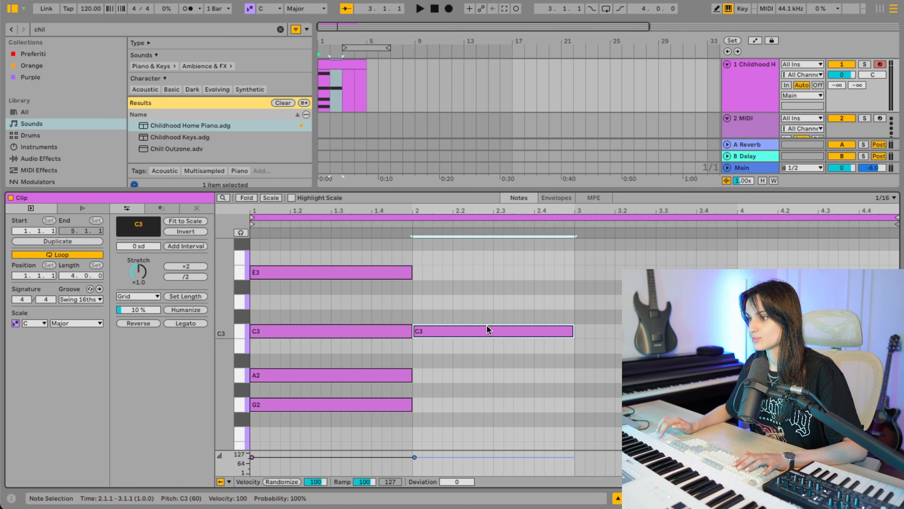
pyautogui.doubleClick(417, 303)
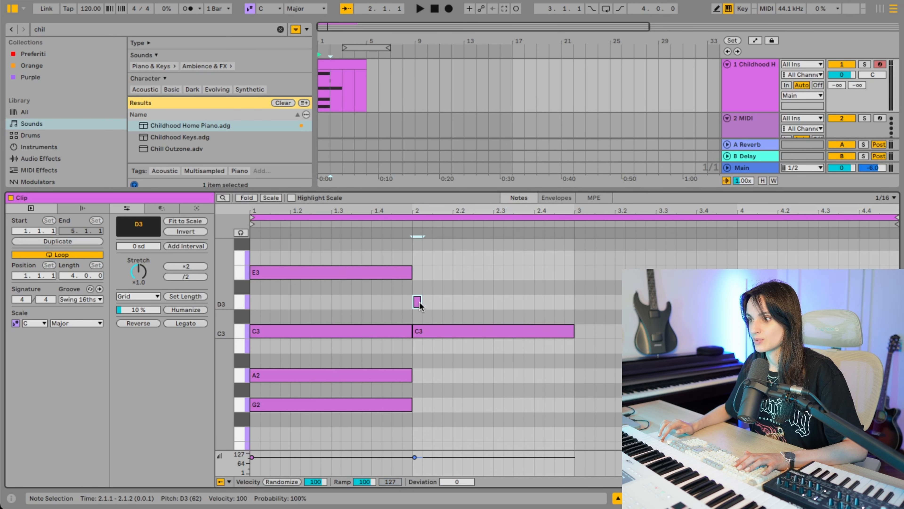
pyautogui.moveTo(426, 301); pyautogui.dragTo(574, 302)
pyautogui.scroll(3, 418, 303)
pyautogui.doubleClick(417, 301)
pyautogui.moveTo(419, 299); pyautogui.dragTo(574, 300)
pyautogui.scroll(2, 418, 285)
pyautogui.doubleClick(418, 272)
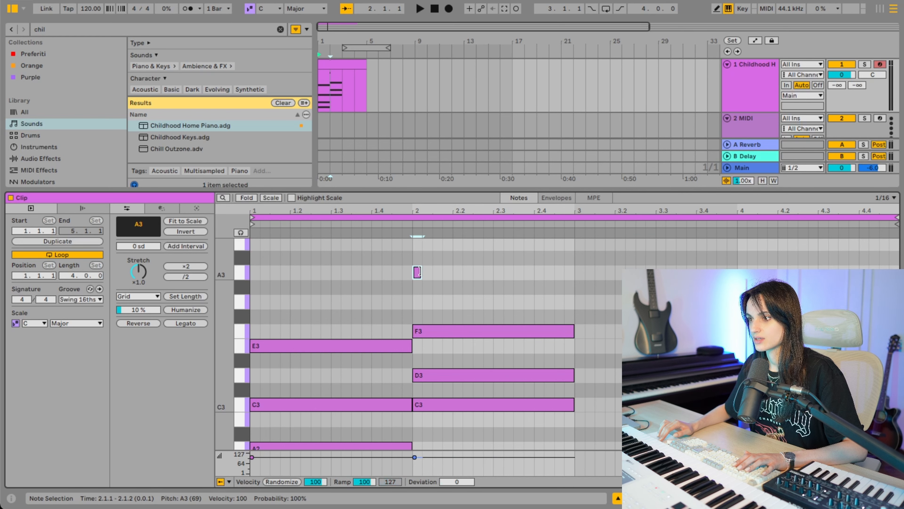
pyautogui.moveTo(421, 272); pyautogui.dragTo(574, 272)
pyautogui.click(564, 285)
pyautogui.press('space')
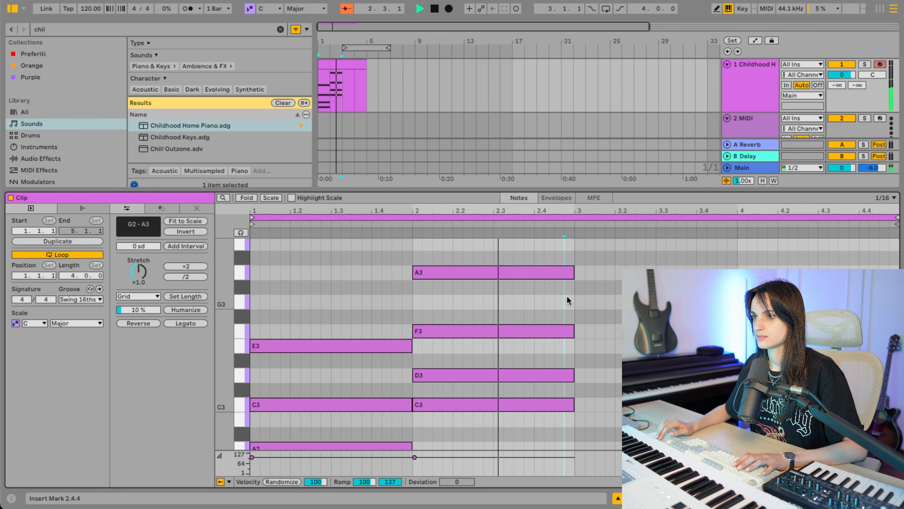
pyautogui.press('space')
# - Draw a chord of F2, A2 and C3 spanning bars 3 and 4, and fold the note editor to the used pitches while playing
pyautogui.scroll(-3, 567, 296)
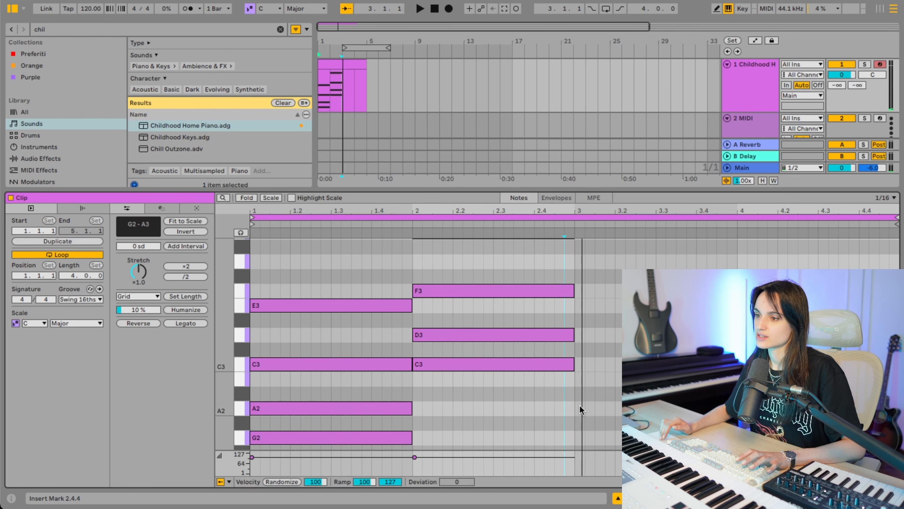
pyautogui.scroll(-4, 579, 388)
pyautogui.doubleClick(579, 405)
pyautogui.moveTo(585, 405); pyautogui.dragTo(738, 405)
pyautogui.doubleClick(579, 346)
pyautogui.doubleClick(581, 322)
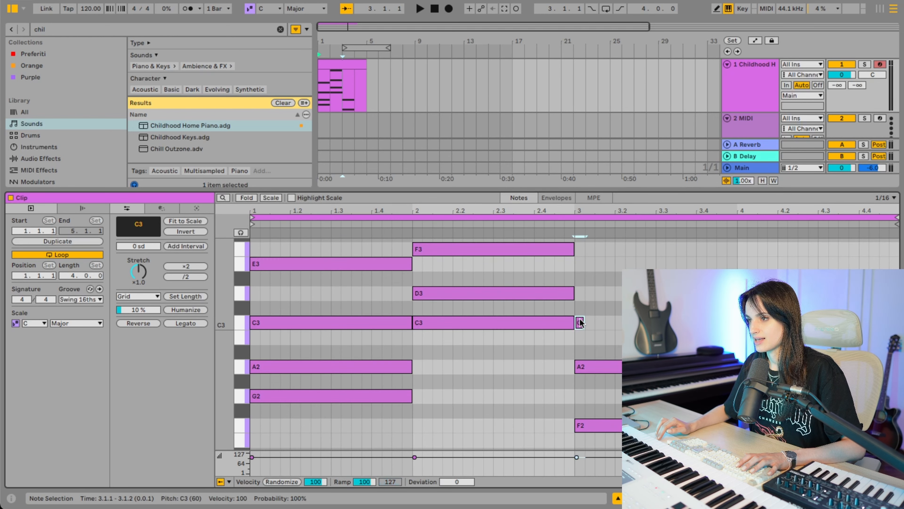
pyautogui.moveTo(579, 323); pyautogui.dragTo(742, 323)
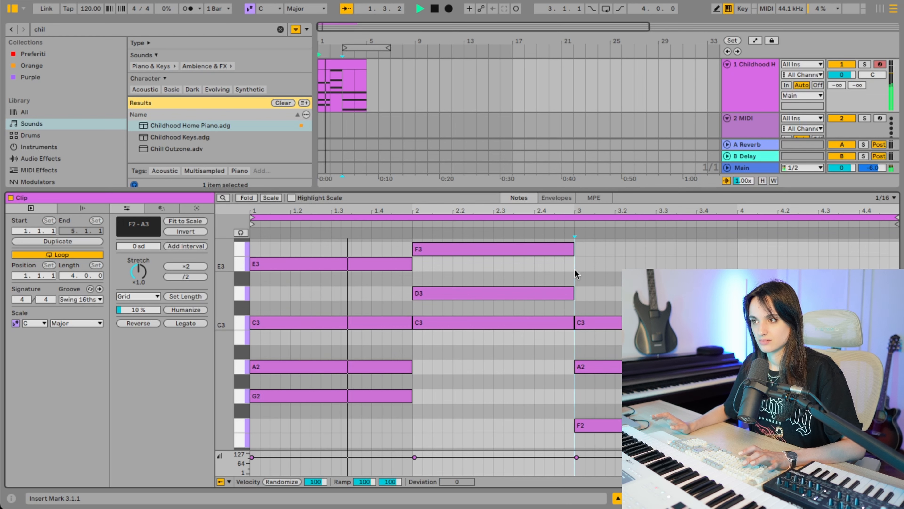
pyautogui.click(240, 198)
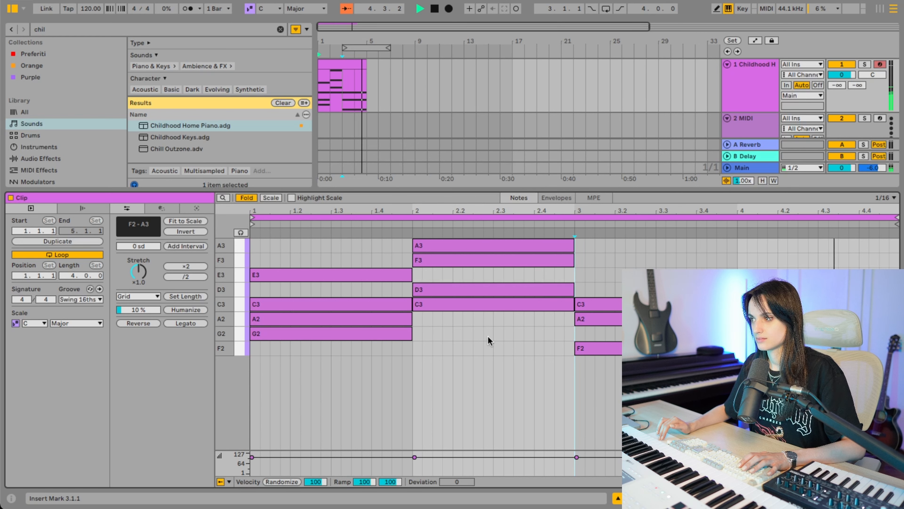
pyautogui.press('space')
# - Duplicate the four-bar piano clip repeatedly so it fills its track through bar 36
pyautogui.click(353, 62)
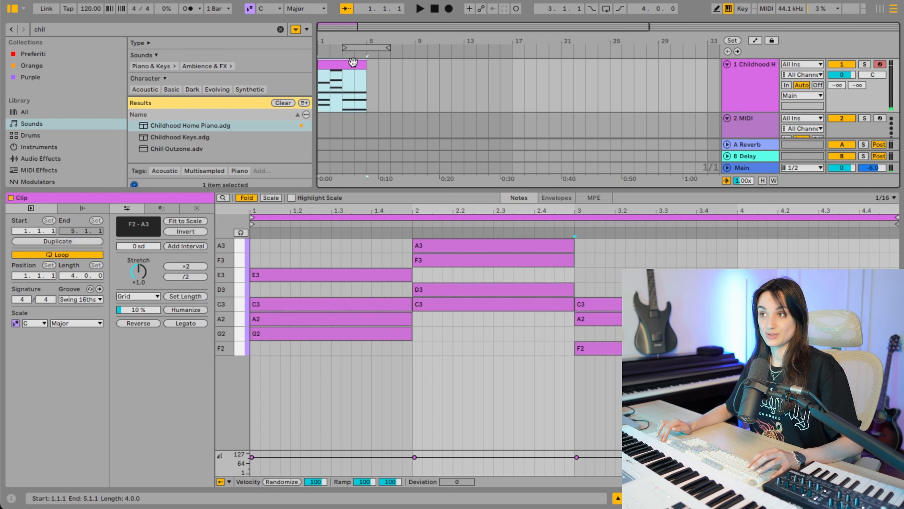
pyautogui.hotkey('ctrl', 'd')
pyautogui.hotkey('ctrl', 'd')
pyautogui.hotkey('ctrl', 'd')
pyautogui.hotkey('ctrl', 'd')
pyautogui.hotkey('ctrl', 'd')
pyautogui.hotkey('ctrl', 'd')
pyautogui.hotkey('ctrl', 'd')
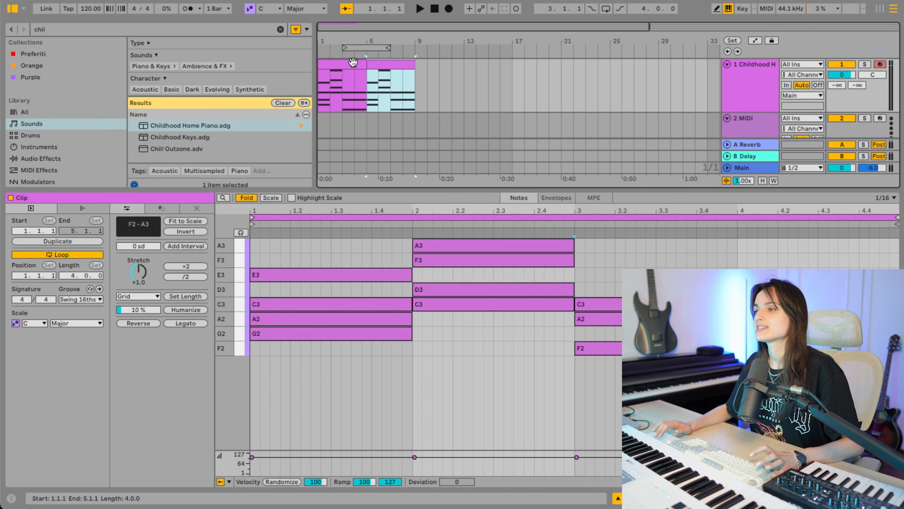
# - Search the Sounds library for "won" and load Wonk Bass.adv onto the second MIDI track
pyautogui.click(747, 118)
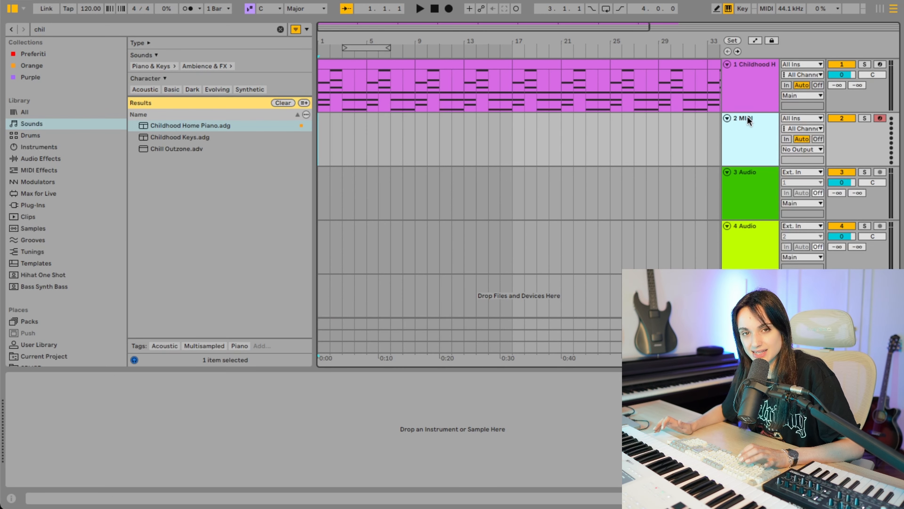
pyautogui.click(105, 28)
pyautogui.write('won')
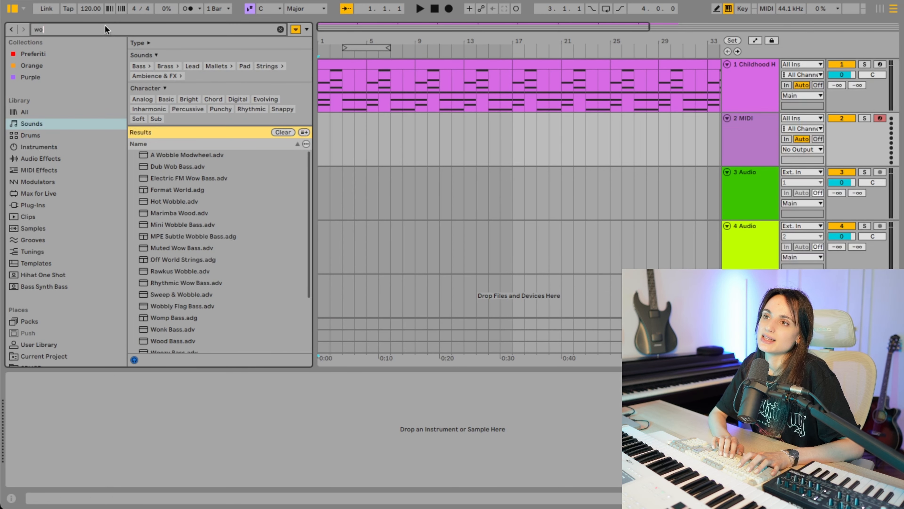
pyautogui.click(161, 114)
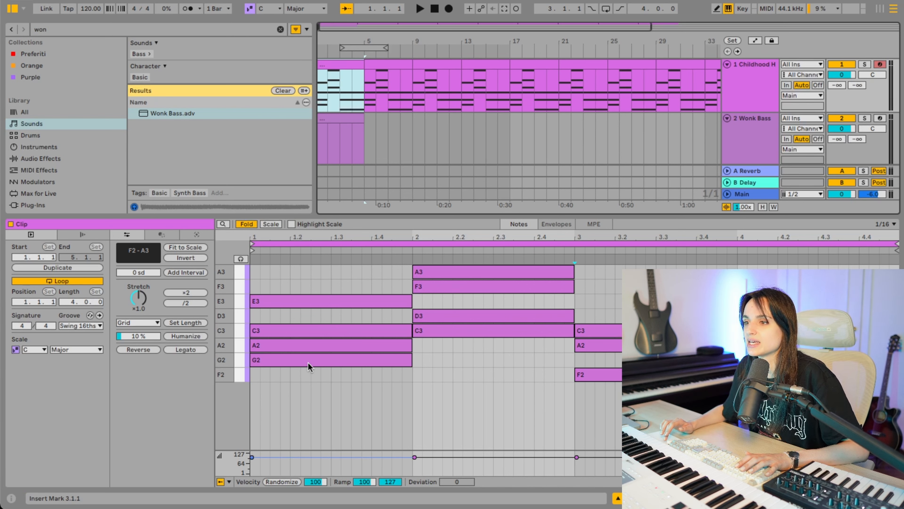
# - Check the A2, D3 and F2 notes of the three chords in the piano clip
pyautogui.click(278, 348)
pyautogui.click(442, 316)
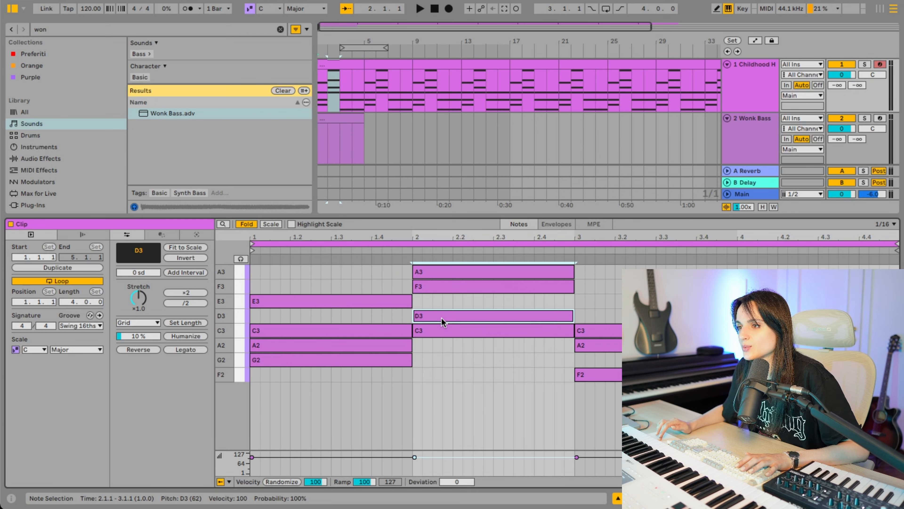
pyautogui.click(612, 378)
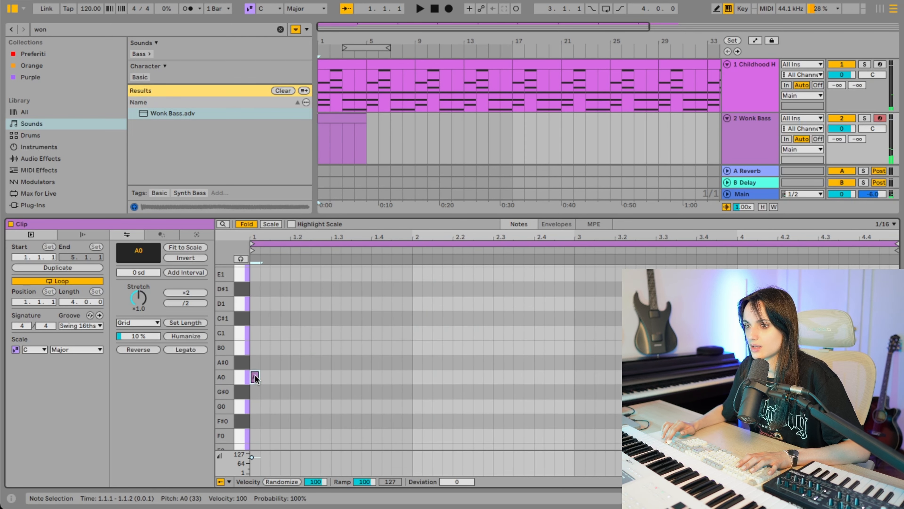
# - Draw one-bar bass notes in the Wonk Bass clip: A0 in bar 1, D1 in bar 2 and F1 in bar 3
pyautogui.moveTo(258, 376); pyautogui.dragTo(410, 380)
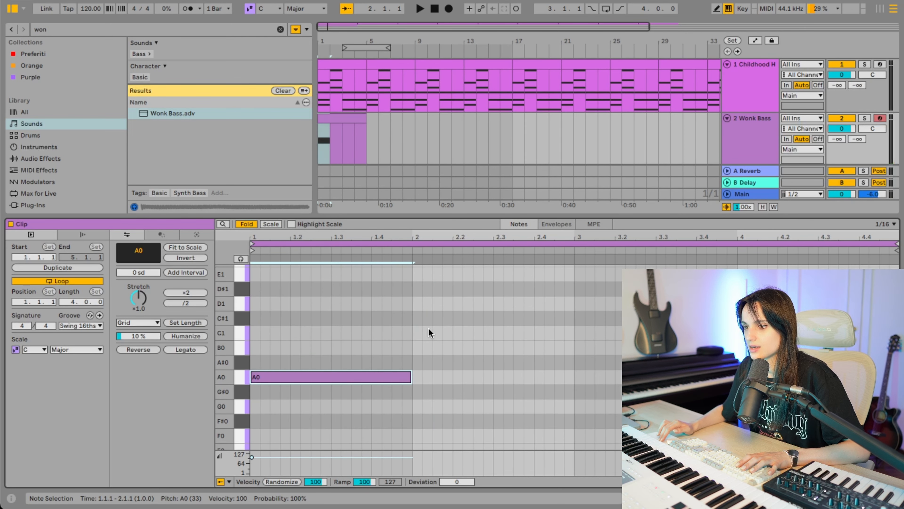
pyautogui.doubleClick(417, 303)
pyautogui.click(425, 304)
pyautogui.moveTo(420, 303); pyautogui.dragTo(717, 296)
pyautogui.scroll(3, 572, 311)
pyautogui.doubleClick(580, 296)
pyautogui.press('space')
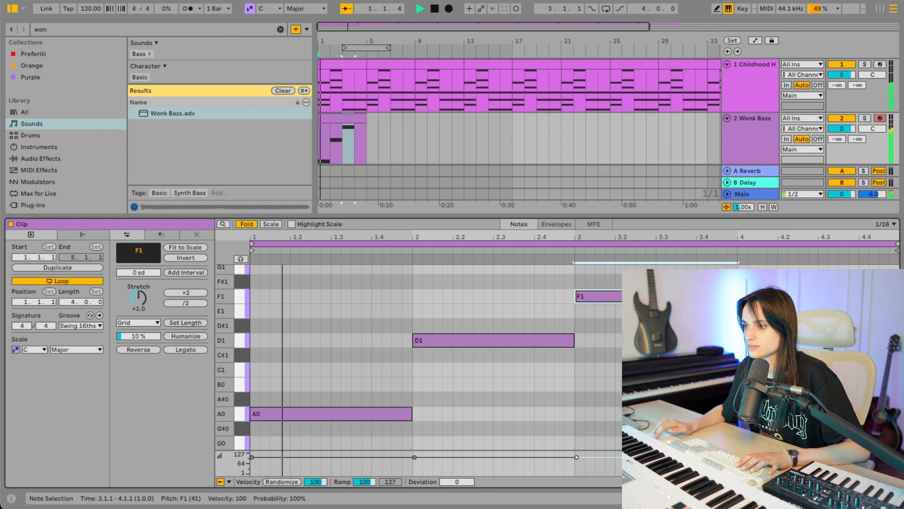
# - Extend the F1 bass note to the end of bar 4 and transpose it down an octave to F0
pyautogui.scroll(1, 417, 356)
pyautogui.moveTo(736, 303); pyautogui.dragTo(897, 302)
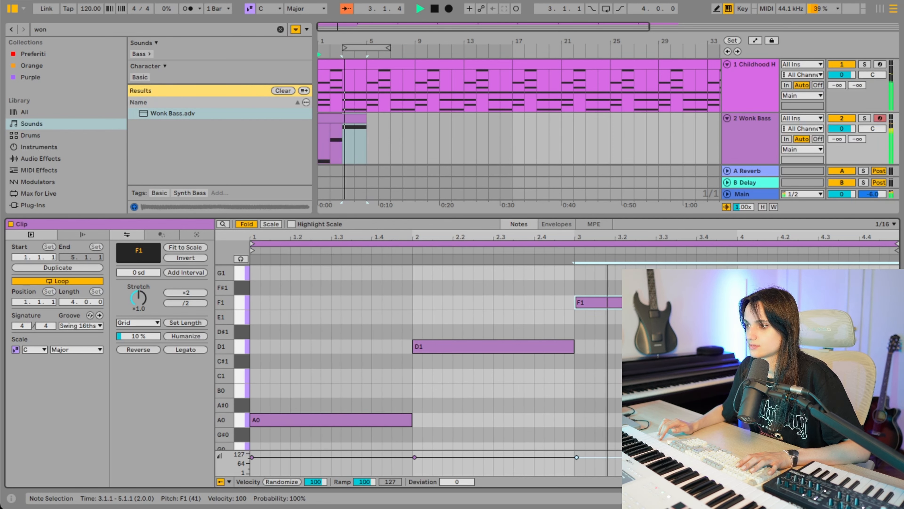
pyautogui.press('space')
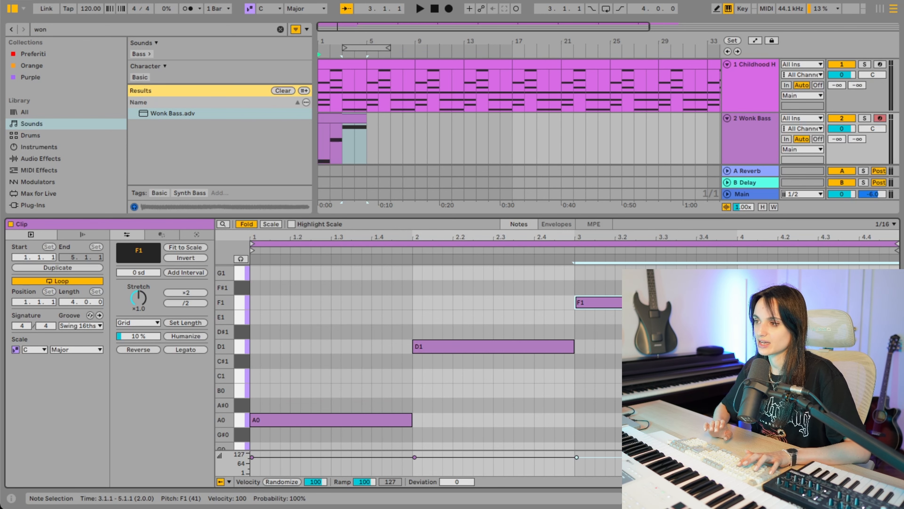
pyautogui.hotkey('shift', 'Down')
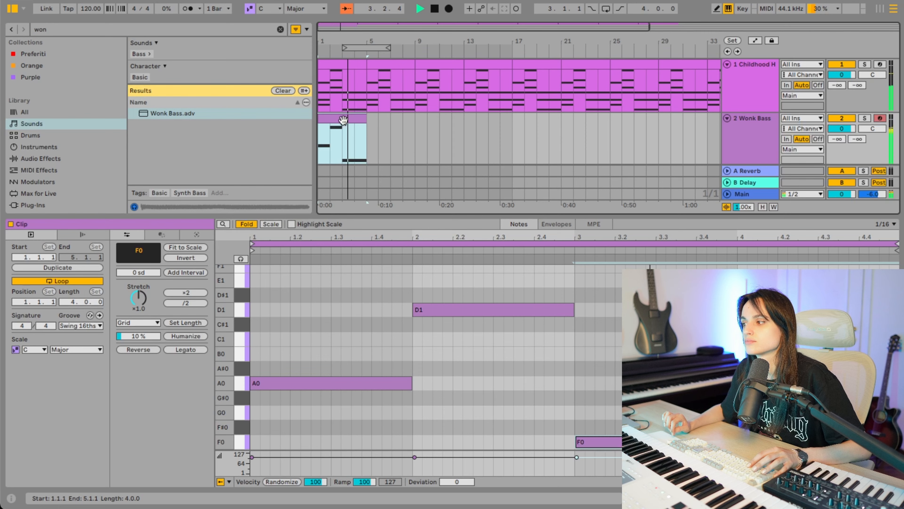
pyautogui.press('space')
# - Duplicate the bass clip repeatedly so it runs alongside the piano clips through bar 36
pyautogui.press('super+d')
pyautogui.press('super+d')
pyautogui.press('super+d')
pyautogui.press('super+d')
pyautogui.press('super+d')
pyautogui.press('super+d')
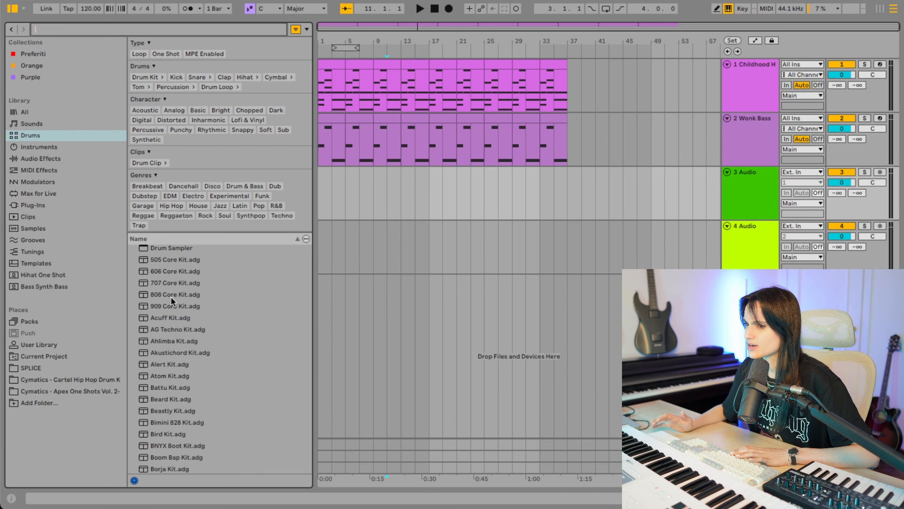
# - Audition several drum kits in the browser and load DECAP DTK 2 Kit onto a new track
pyautogui.click(167, 294)
pyautogui.click(166, 304)
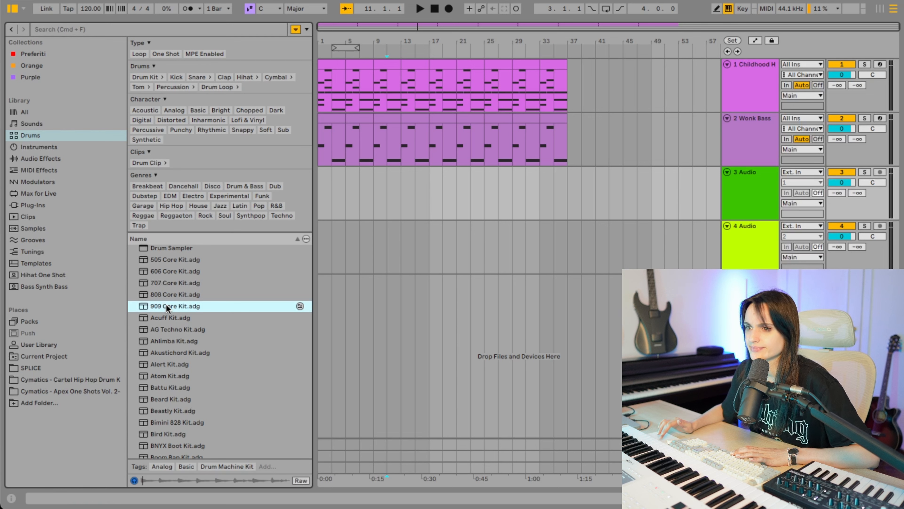
pyautogui.click(181, 418)
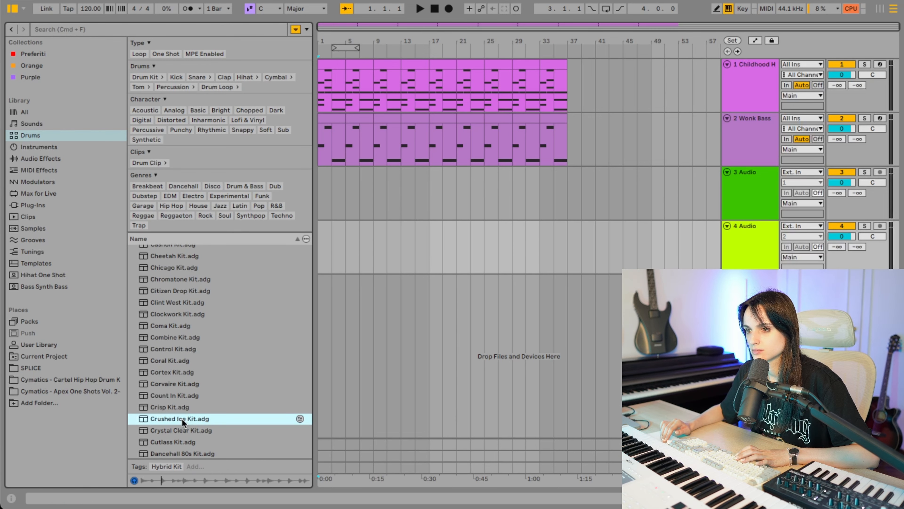
pyautogui.scroll(-4, 182, 419)
pyautogui.click(181, 418)
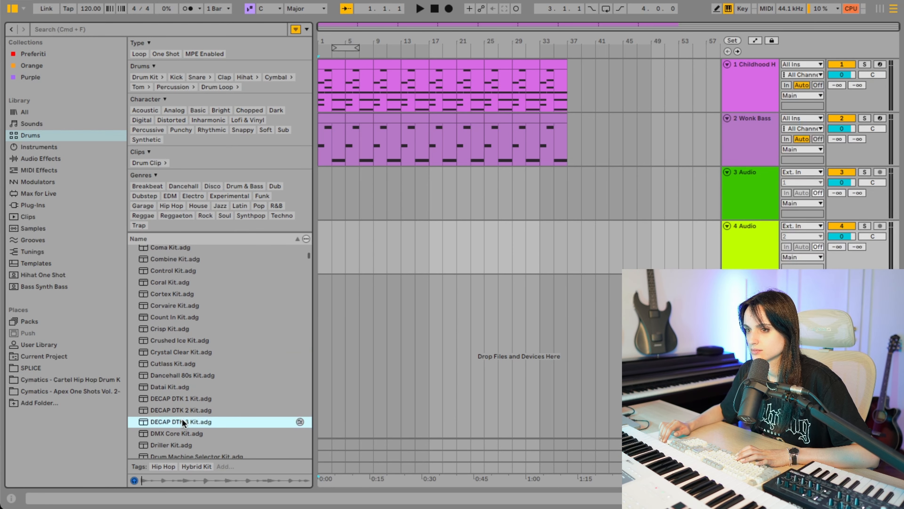
pyautogui.click(182, 398)
pyautogui.moveTo(180, 410); pyautogui.dragTo(381, 300)
pyautogui.click(134, 475)
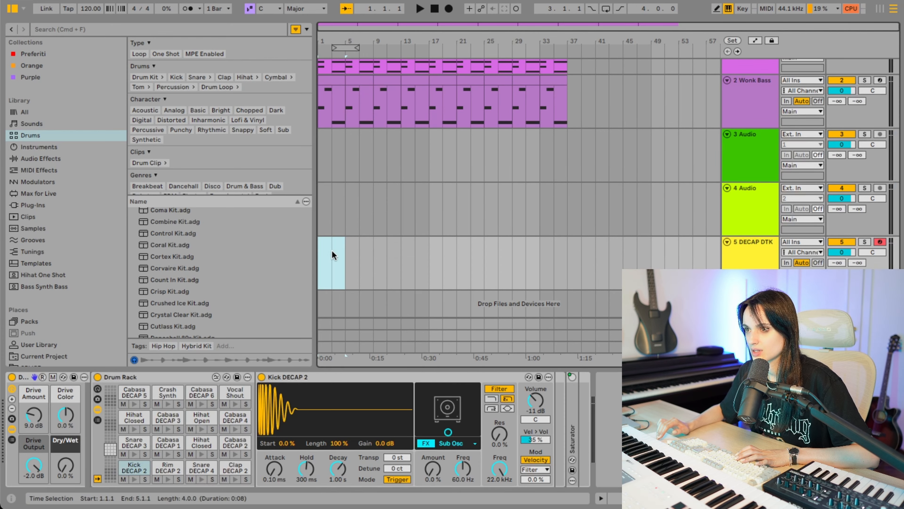
# - Create an empty four-bar MIDI clip at bar 1 of the DECAP DTK track and set its fixed grid to 1/8
pyautogui.rightClick(332, 251)
pyautogui.click(368, 341)
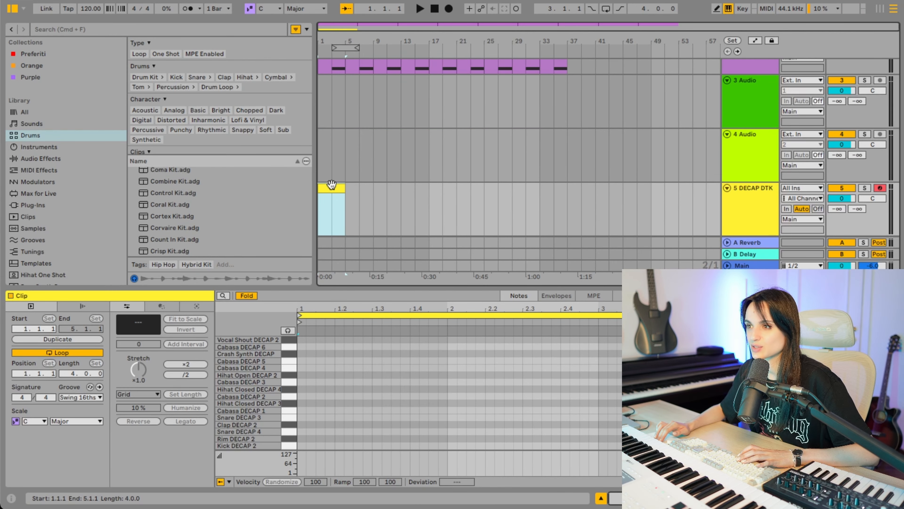
pyautogui.rightClick(385, 361)
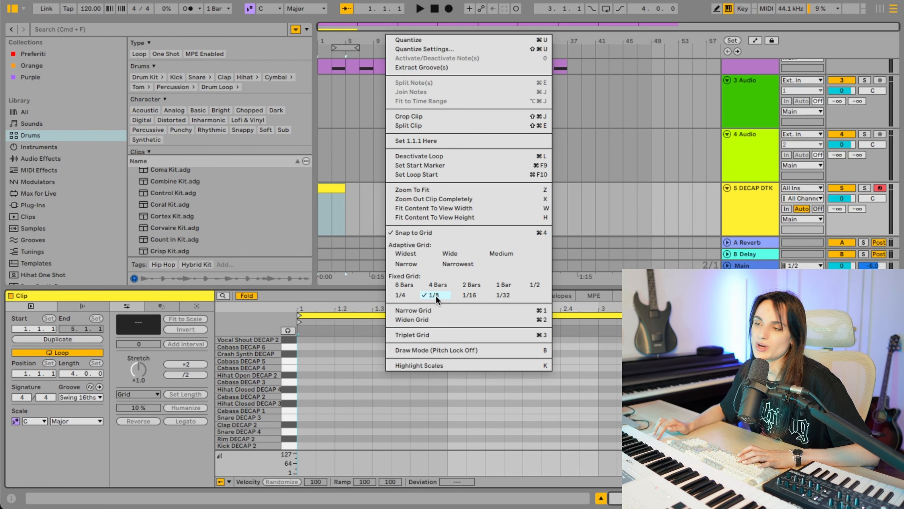
pyautogui.click(438, 295)
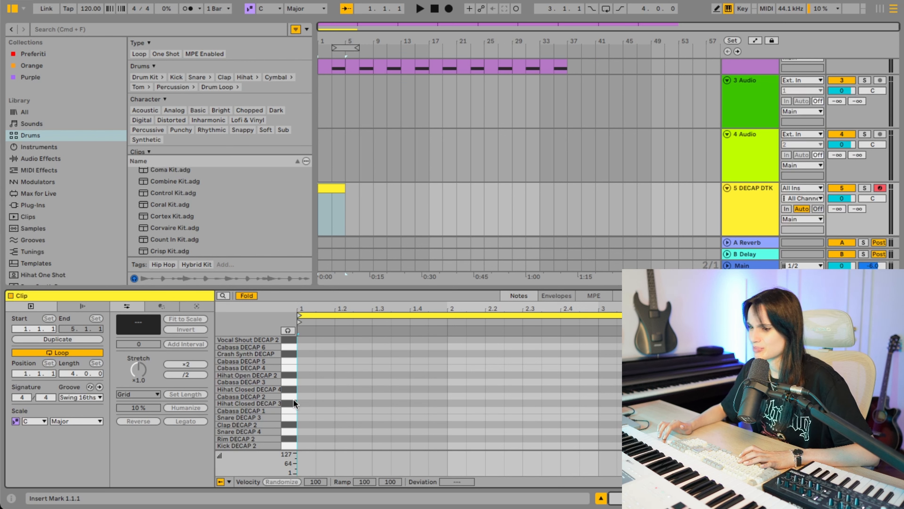
# - Add eighth-note Kick DECAP 2 hits at 1.1.1 and 1.2.3 and a Rim DECAP 2 hit at 1.3.1, auditioning the beat
pyautogui.doubleClick(303, 443)
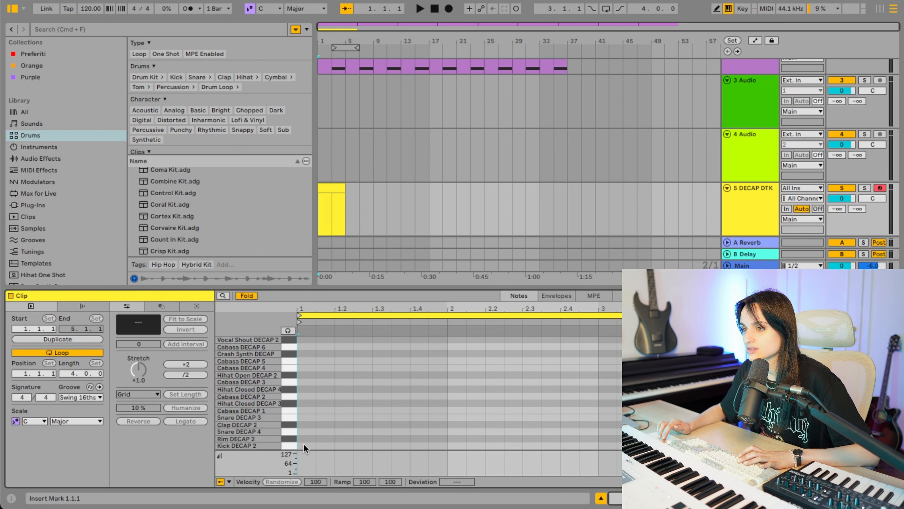
pyautogui.press('space')
pyautogui.press('space')
pyautogui.doubleClick(356, 444)
pyautogui.click(381, 429)
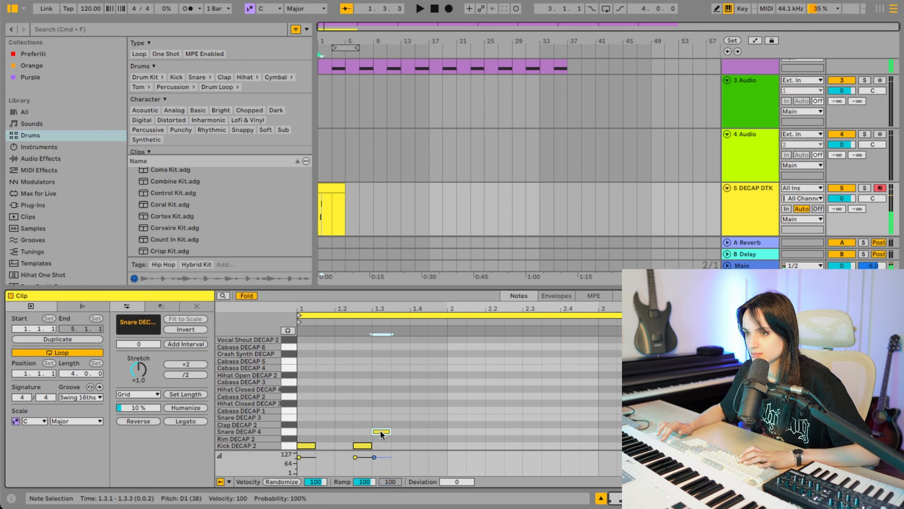
pyautogui.doubleClick(381, 439)
pyautogui.press('space')
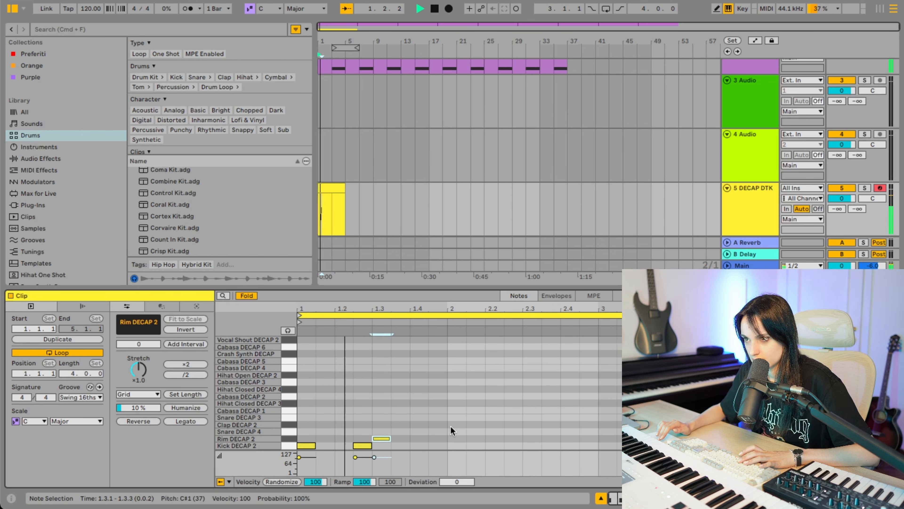
# - Add Kick DECAP 2 hits at 2.1.3 and 2.2.1 and a Rim DECAP 2 hit at 2.3.1 in the second bar
pyautogui.doubleClick(477, 445)
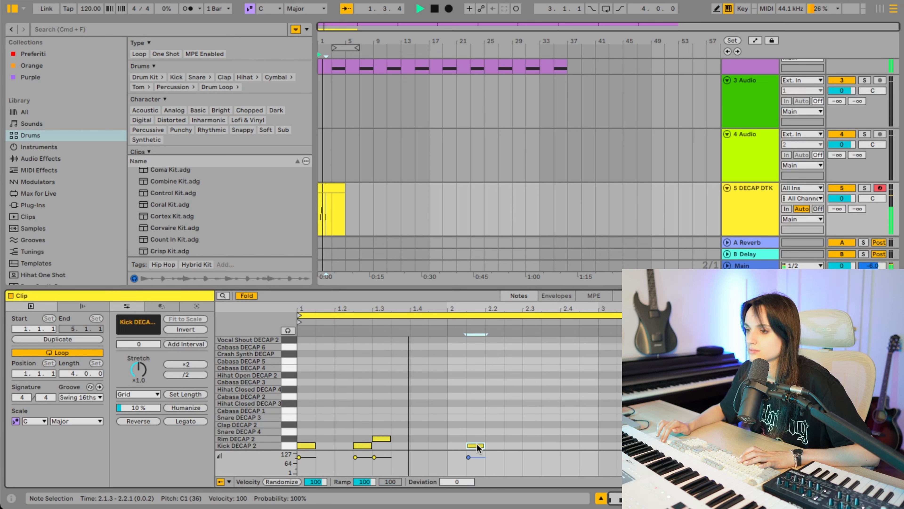
pyautogui.press('Left')
pyautogui.press('space')
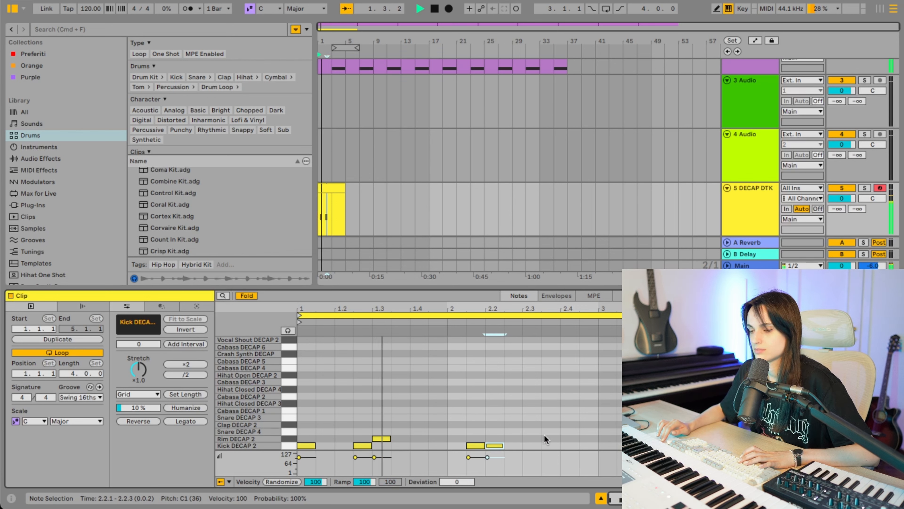
pyautogui.click(530, 436)
pyautogui.press('space')
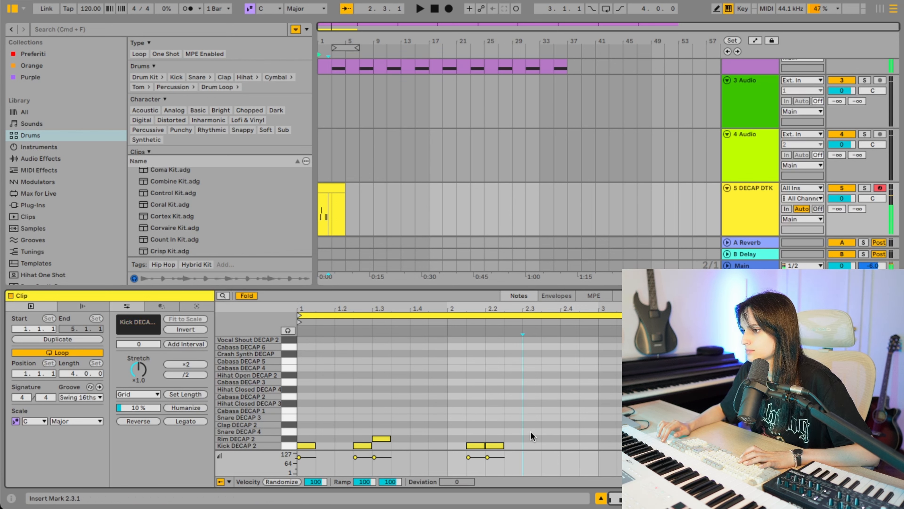
pyautogui.doubleClick(530, 437)
pyautogui.press('space')
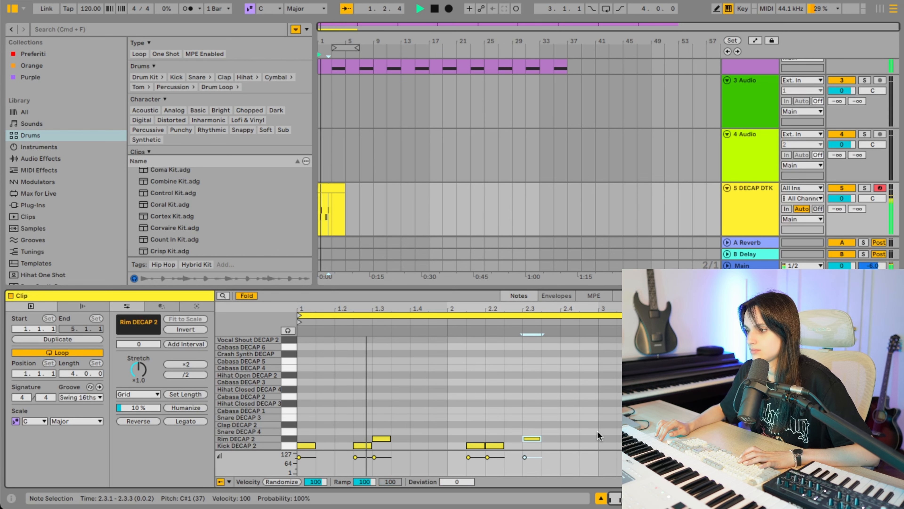
# - Add a closing kick at 2.4.3 and duplicate the two-bar drum pattern to fill the four-bar clip
pyautogui.click(597, 430)
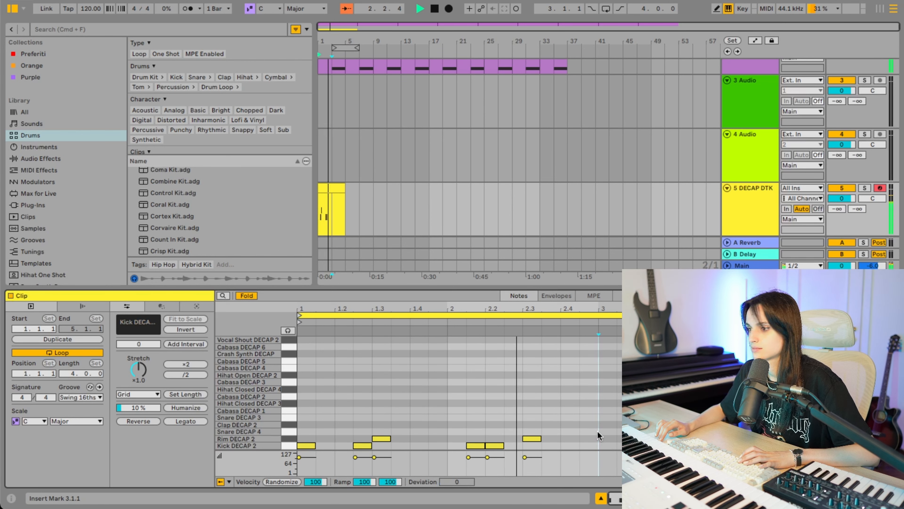
pyautogui.doubleClick(588, 444)
pyautogui.press('space')
pyautogui.moveTo(595, 384); pyautogui.dragTo(309, 452)
pyautogui.press('super+d')
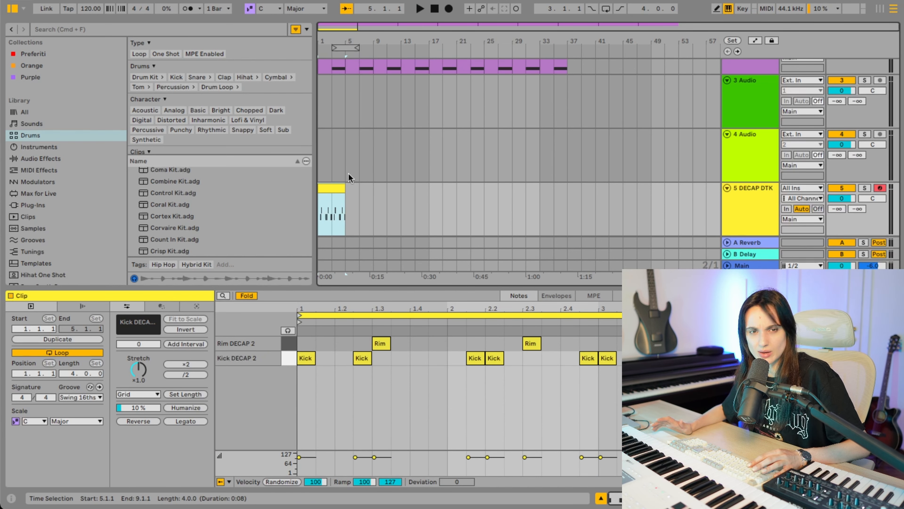
# - Duplicate the drum clip repeatedly through bar 36 and remove the two empty audio tracks
pyautogui.click(599, 390)
pyautogui.click(326, 188)
pyautogui.press('super+d')
pyautogui.press('super+d')
pyautogui.press('super+d')
pyautogui.press('super+d')
pyautogui.press('super+d')
pyautogui.press('super+d')
pyautogui.press('super+d')
pyautogui.press('super+d')
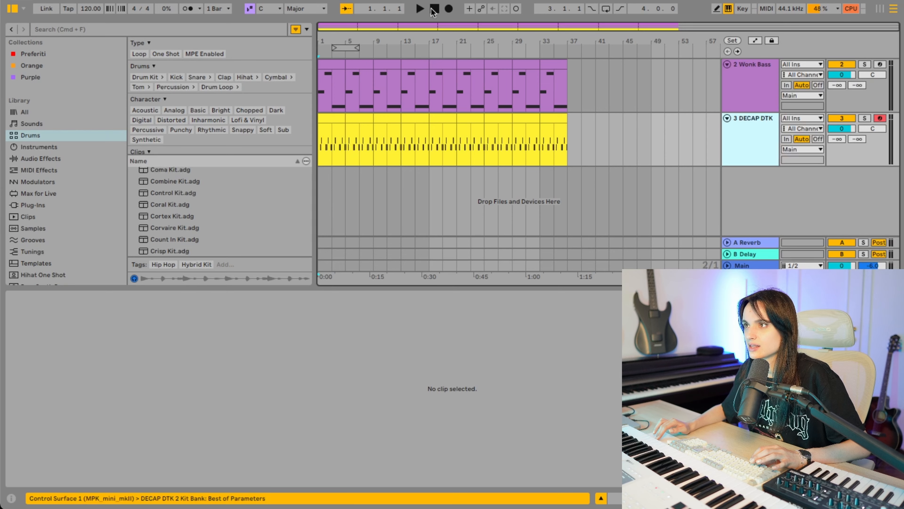
# - Play the arrangement from the start with the browser and clip view hidden to hear piano, bass and drums together
pyautogui.scroll(3, 439, 131)
pyautogui.press('space')
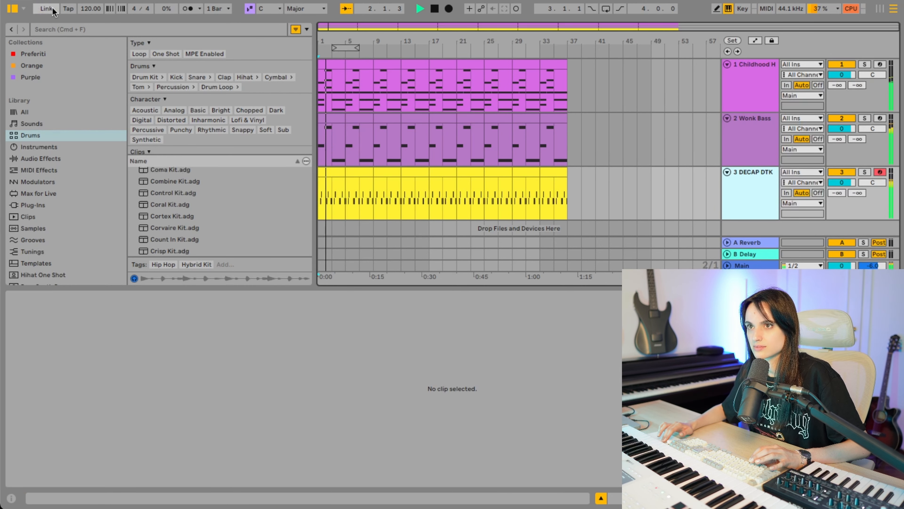
pyautogui.click(12, 9)
pyautogui.moveTo(153, 286); pyautogui.dragTo(152, 477)
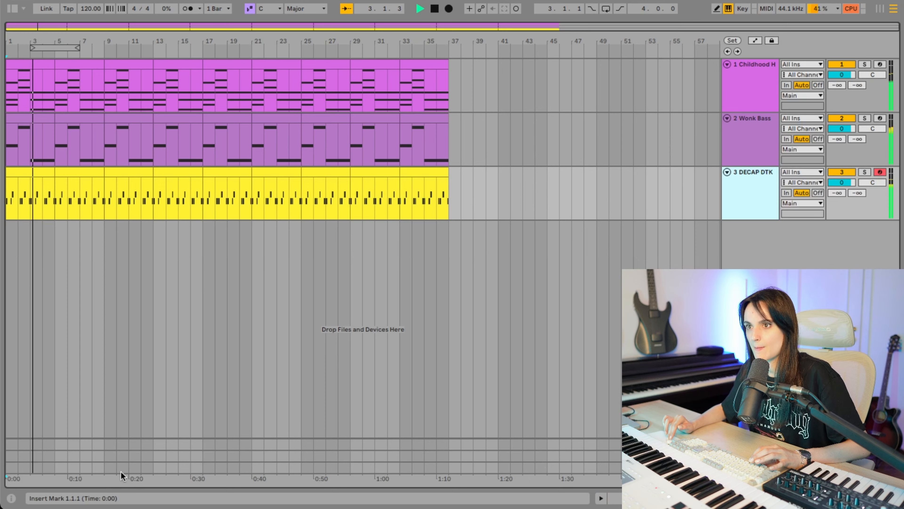
pyautogui.press('+')
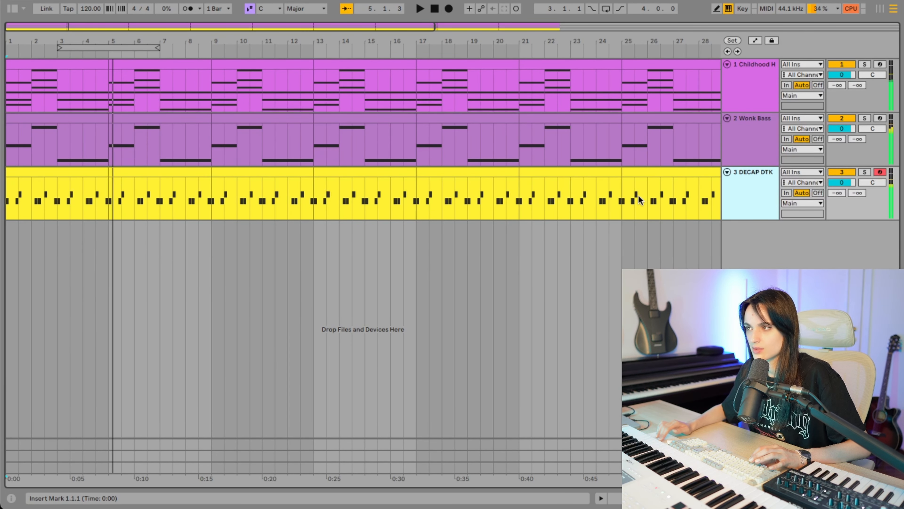
pyautogui.press('space')
# - Show the drum track's Drum Rack chain list and inspect the drum chains and the Reverb return chain's effect
pyautogui.doubleClick(750, 183)
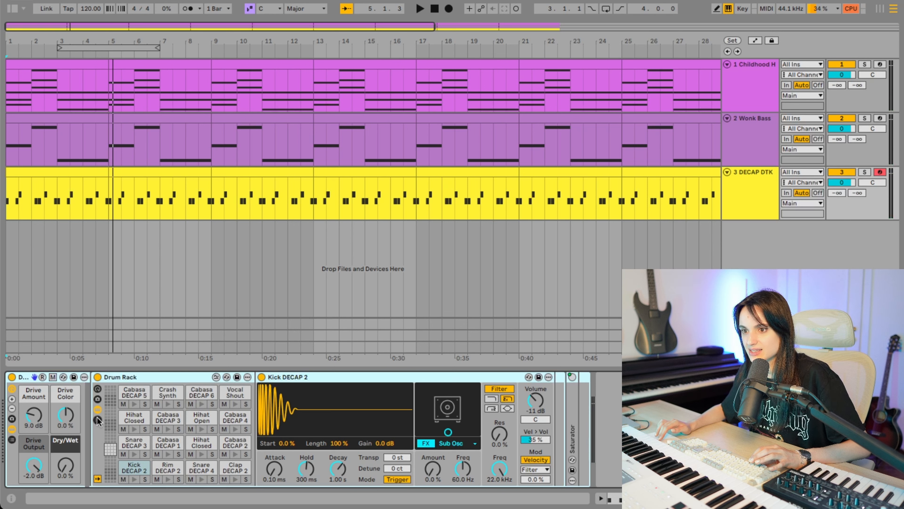
pyautogui.click(97, 419)
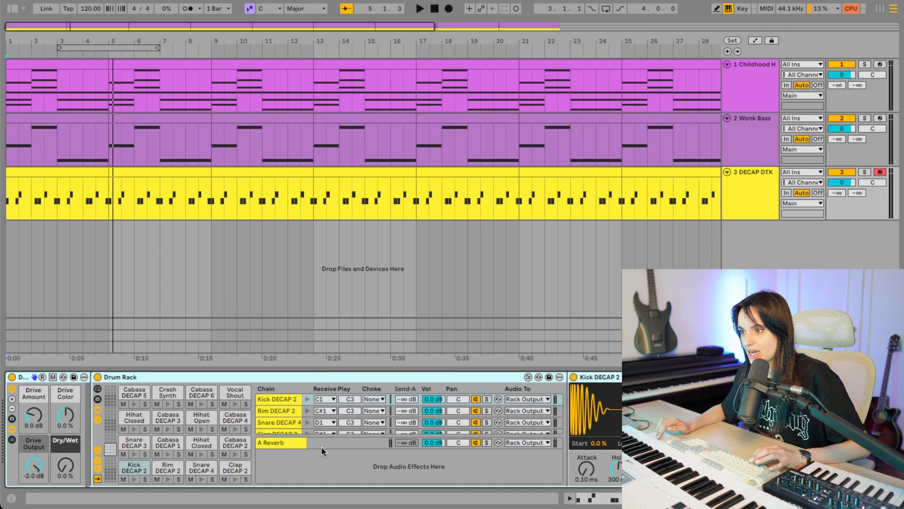
pyautogui.click(281, 442)
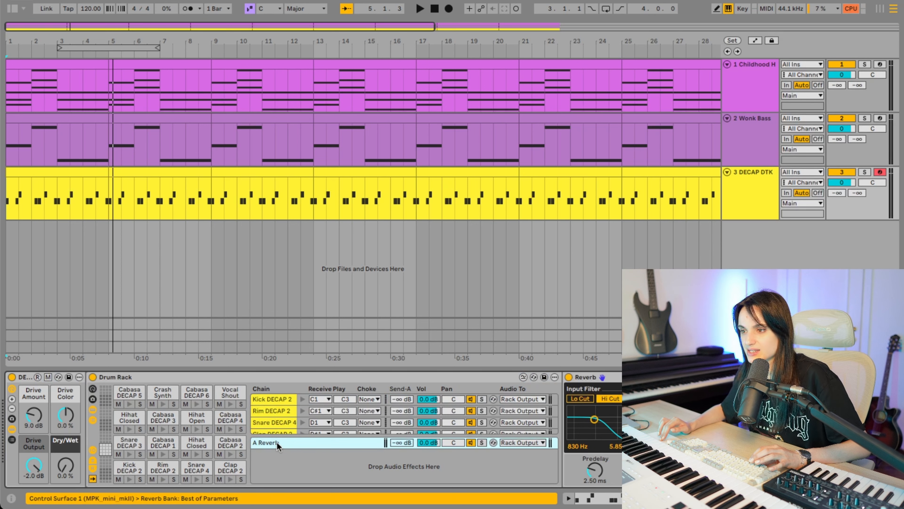
pyautogui.click(92, 419)
pyautogui.click(123, 376)
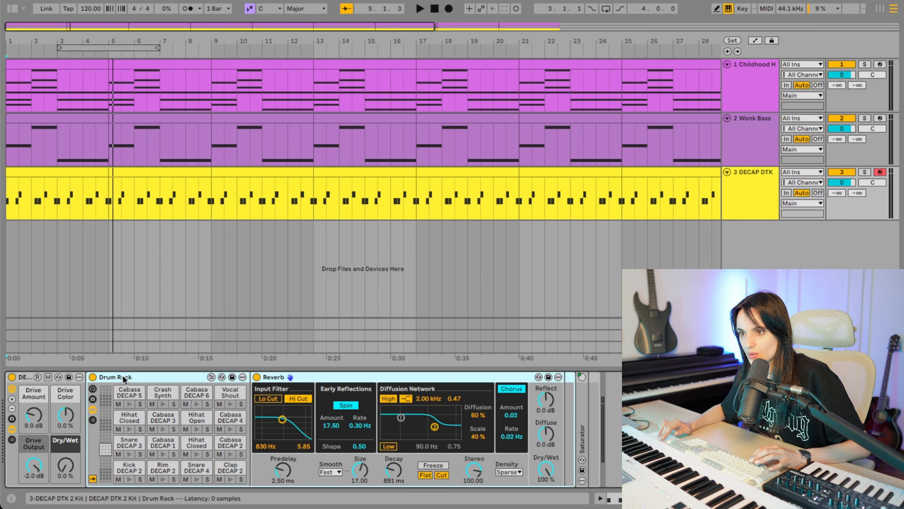
pyautogui.click(92, 420)
pyautogui.scroll(-1, 273, 424)
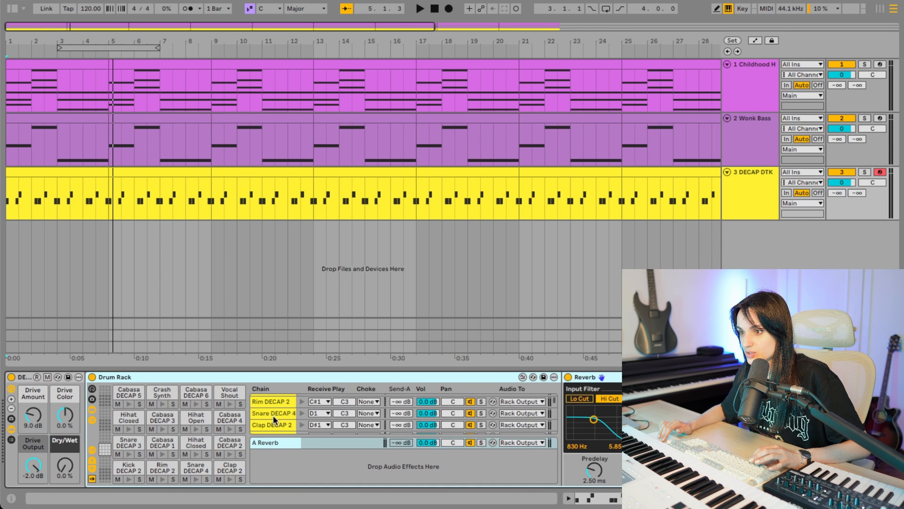
pyautogui.scroll(1, 273, 415)
# - Raise the Rim DECAP 2 chain's Send-A to the reverb up to 0.0 dB while listening to the track
pyautogui.click(272, 410)
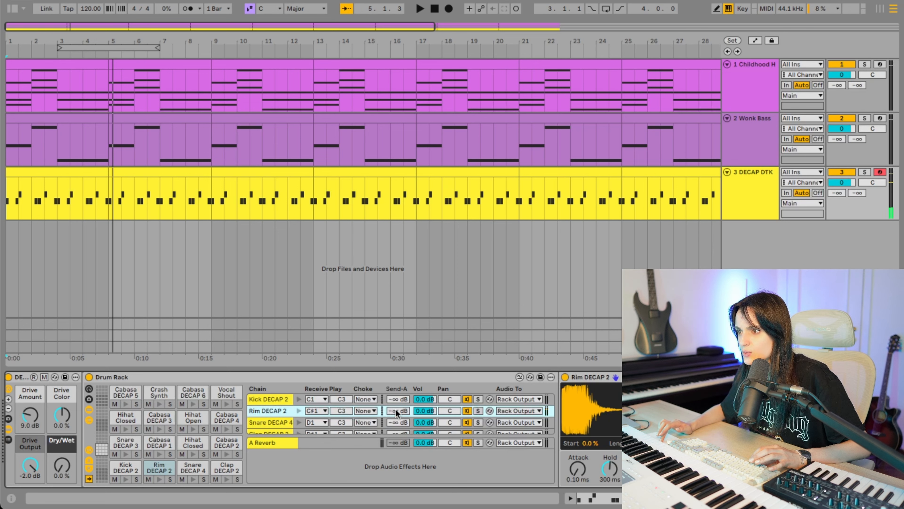
pyautogui.moveTo(395, 410); pyautogui.dragTo(396, 403)
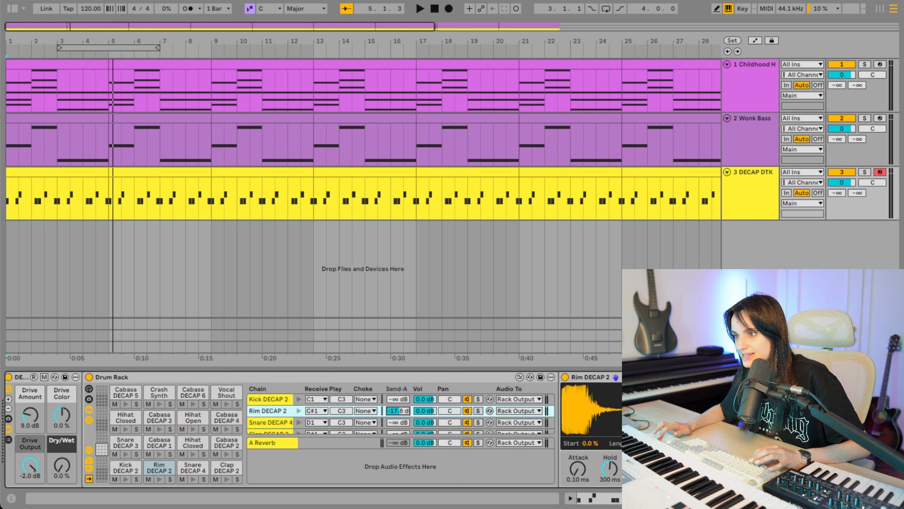
pyautogui.click(261, 443)
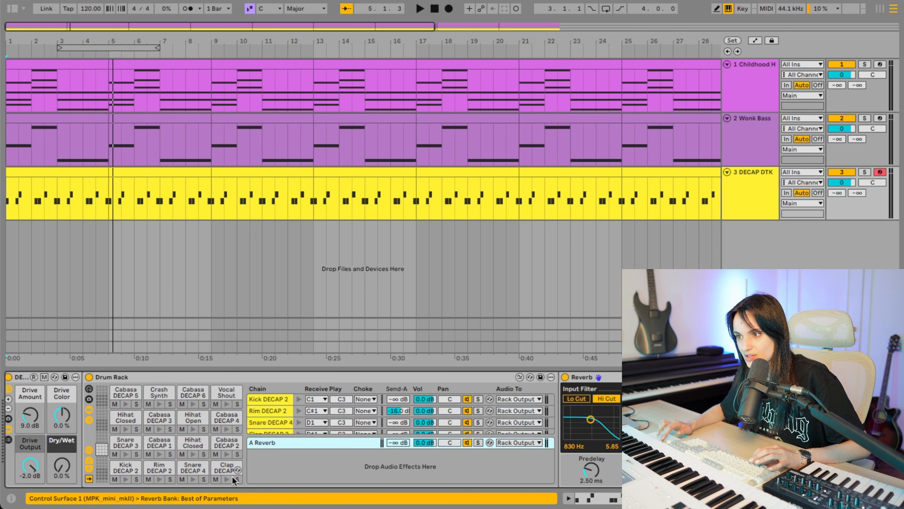
pyautogui.click(396, 411)
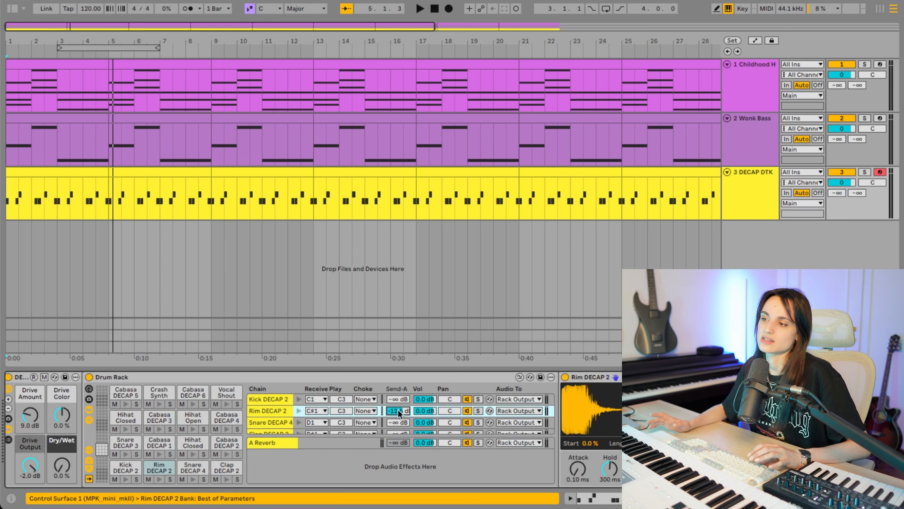
pyautogui.press('space')
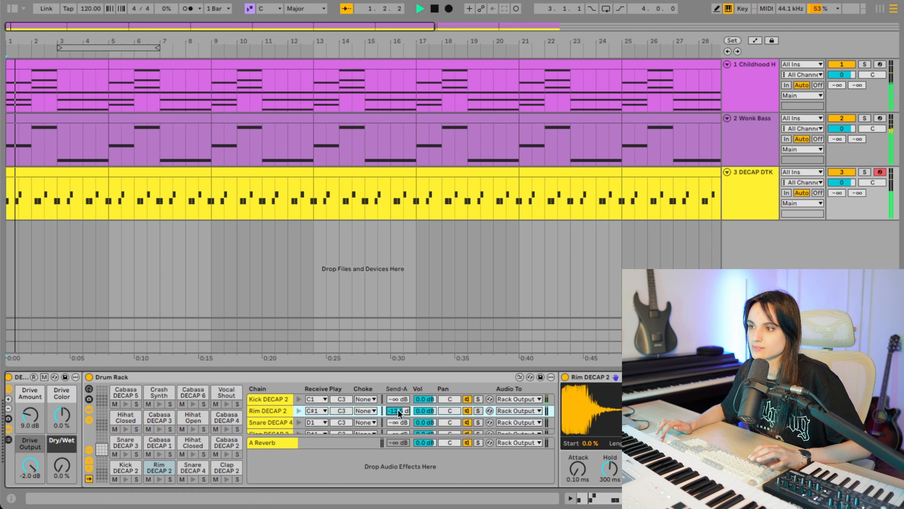
pyautogui.moveTo(396, 411); pyautogui.dragTo(396, 398)
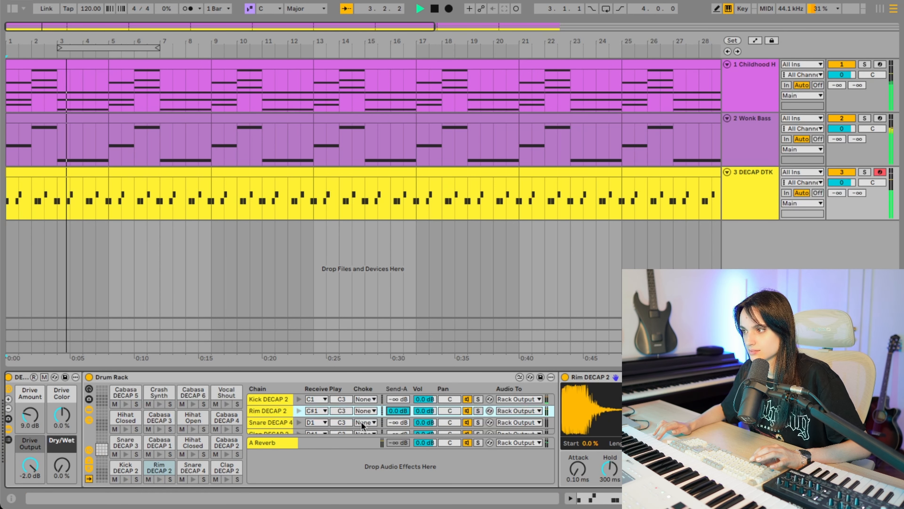
pyautogui.press('space')
# - Play the track again and lower the Rim DECAP 2 chain's reverb send to -5.0 dB
pyautogui.click(272, 443)
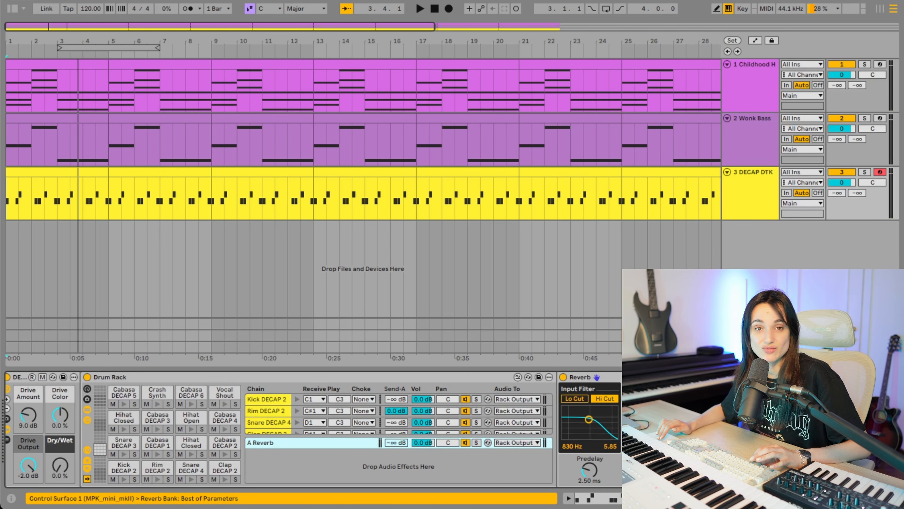
pyautogui.press('super+r')
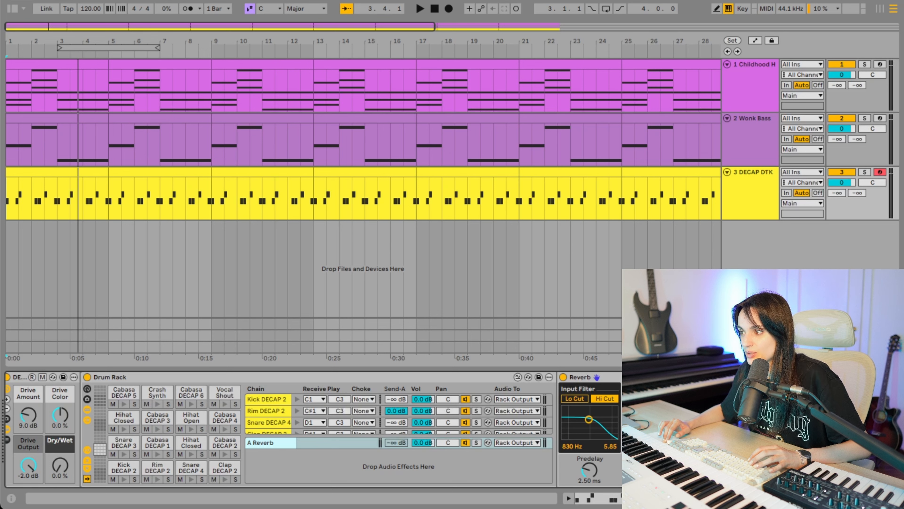
pyautogui.press('space')
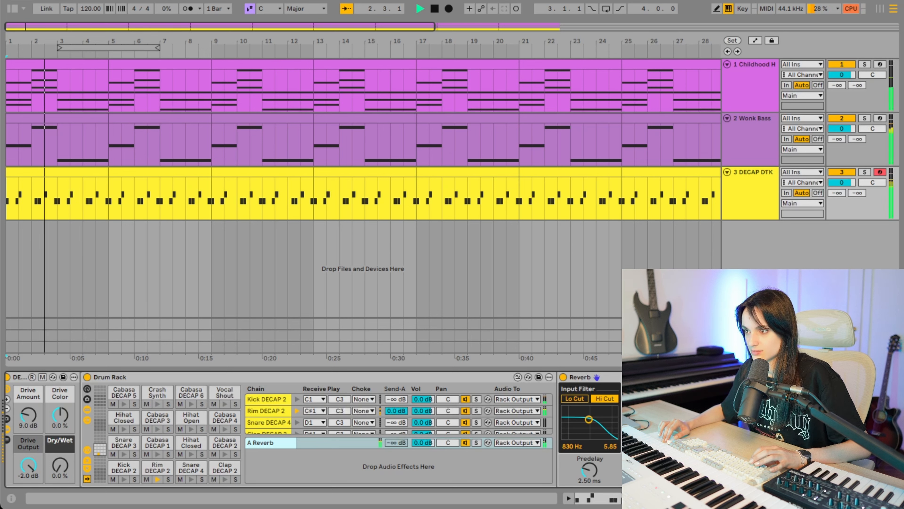
pyautogui.moveTo(396, 411); pyautogui.dragTo(396, 420)
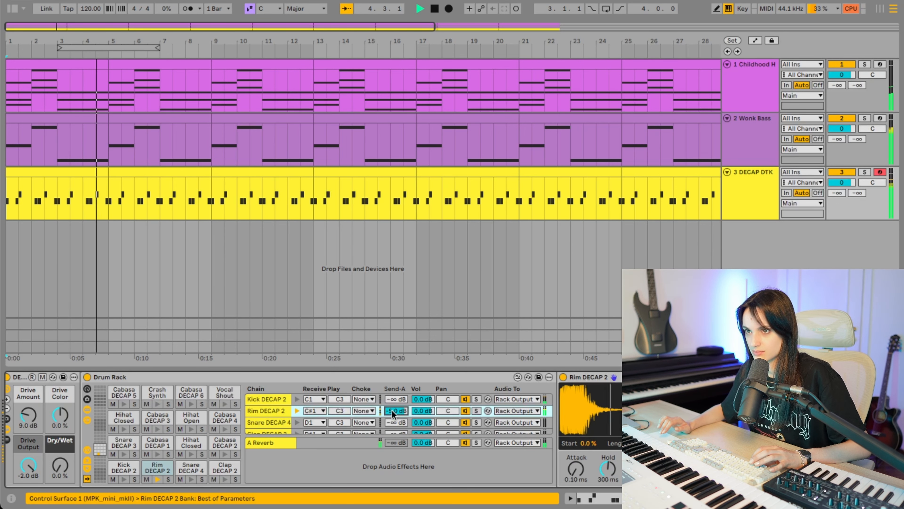
pyautogui.click(143, 174)
pyautogui.click(203, 204)
pyautogui.press('space')
# - Hide the detail view and duplicate the DECAP DTK drum track
pyautogui.rightClick(746, 230)
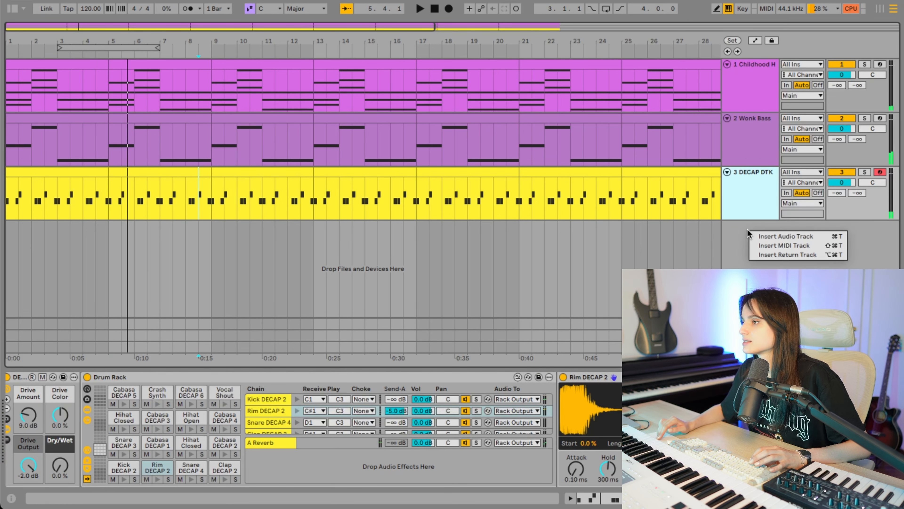
pyautogui.click(757, 186)
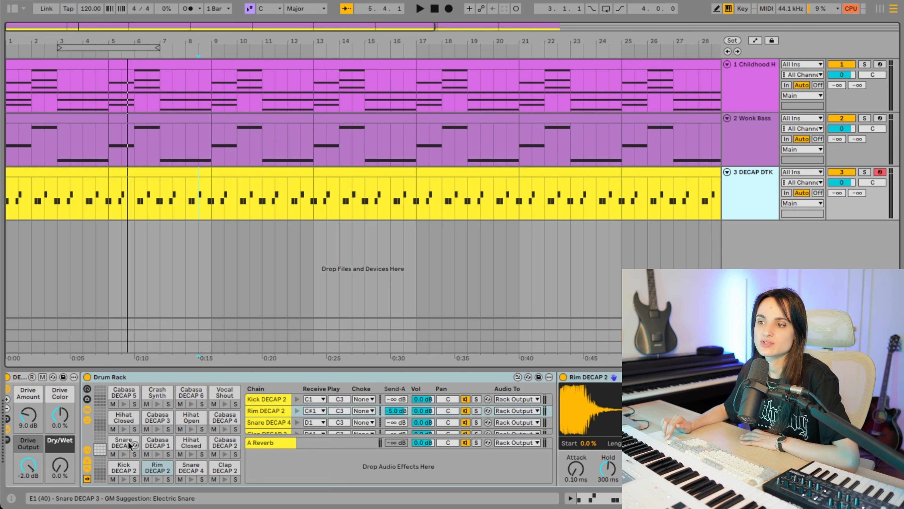
pyautogui.click(70, 169)
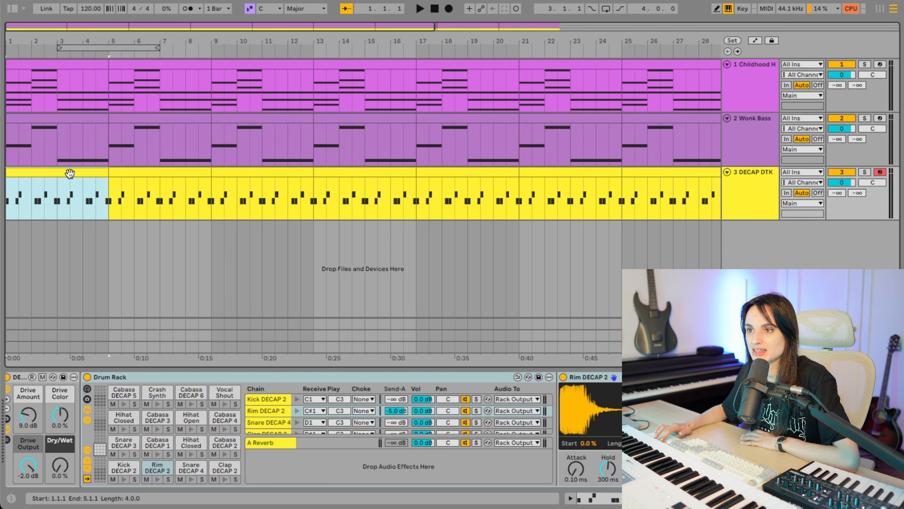
pyautogui.doubleClick(70, 174)
pyautogui.moveTo(149, 345); pyautogui.dragTo(135, 419)
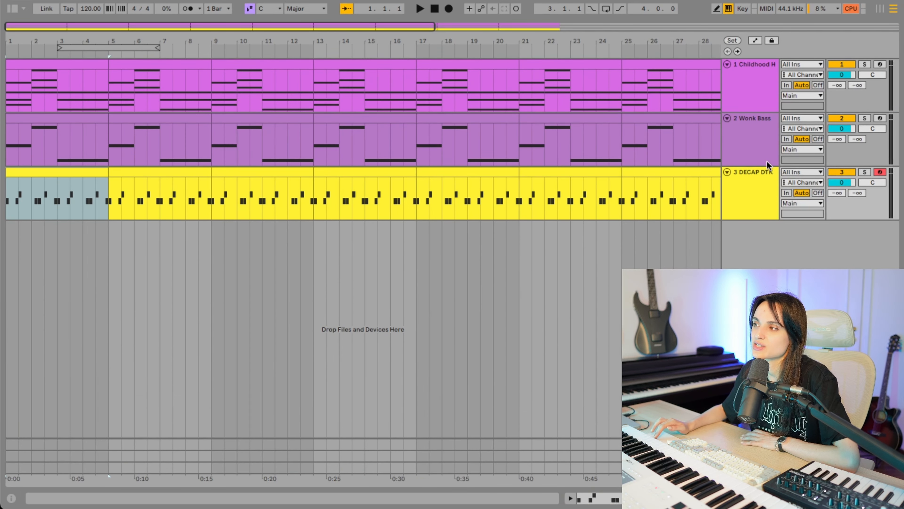
pyautogui.click(754, 189)
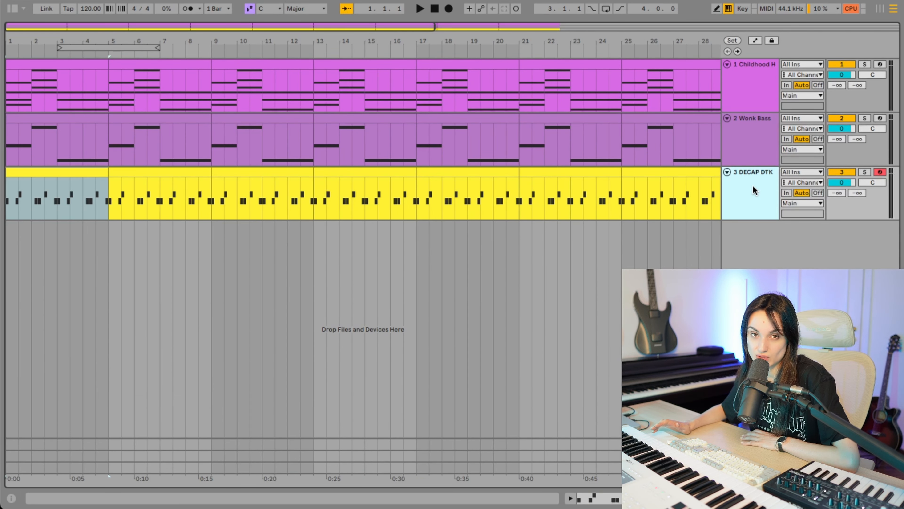
pyautogui.rightClick(752, 185)
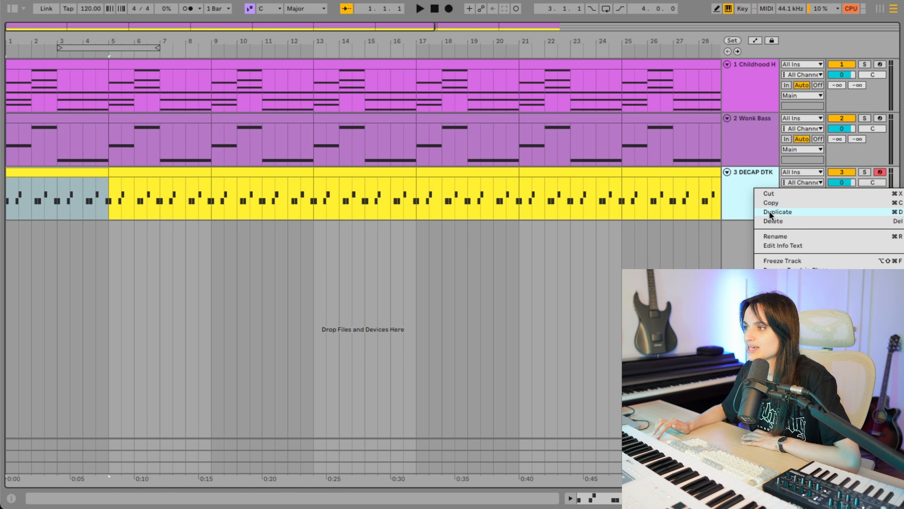
pyautogui.click(770, 210)
# - Delete all the clips on the duplicated DECAP DTK track
pyautogui.press('-')
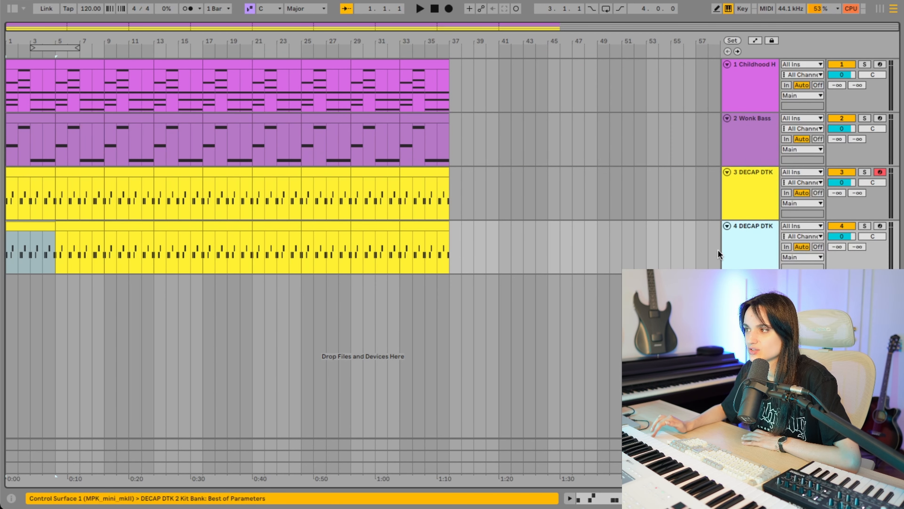
pyautogui.moveTo(515, 237); pyautogui.dragTo(2, 233)
pyautogui.press('Delete')
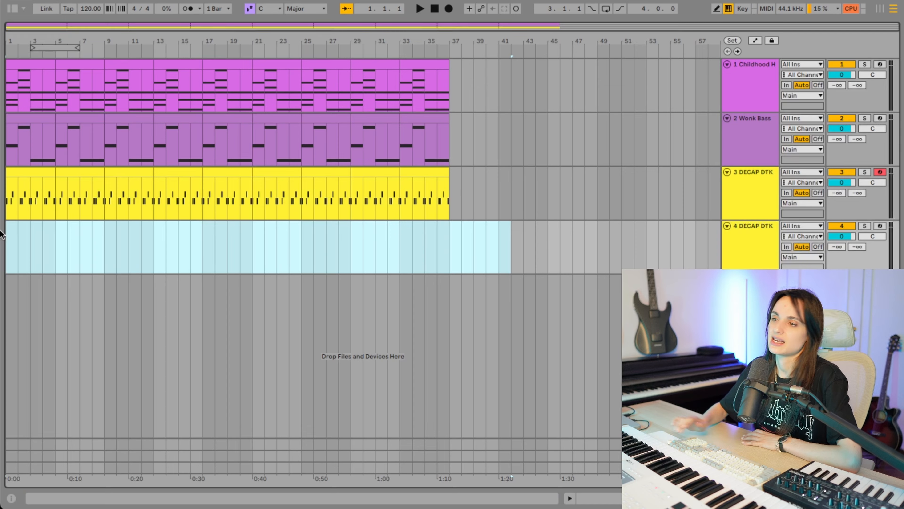
# - Insert an empty MIDI clip over bars 1 to 4 of the duplicated drum track and enlarge its note editor
pyautogui.press('+')
pyautogui.click(121, 225)
pyautogui.click(108, 234)
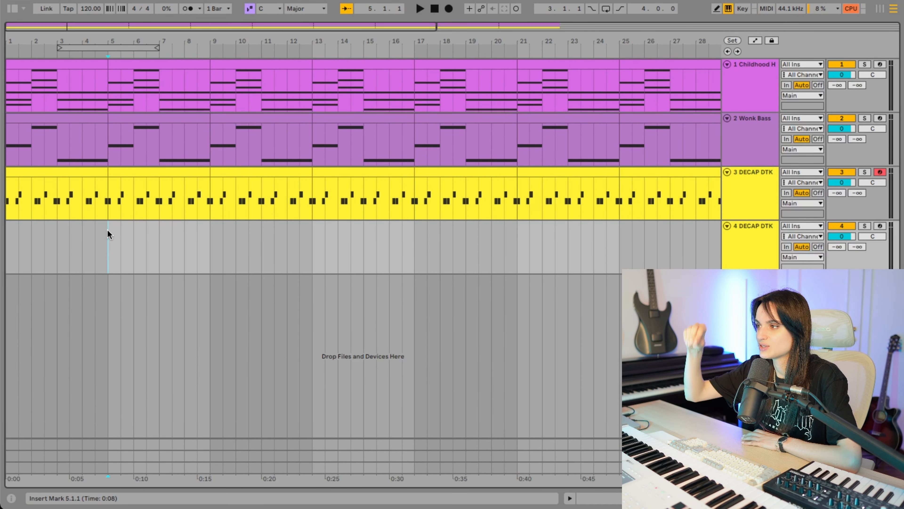
pyautogui.moveTo(108, 233); pyautogui.dragTo(6, 234)
pyautogui.rightClick(45, 232)
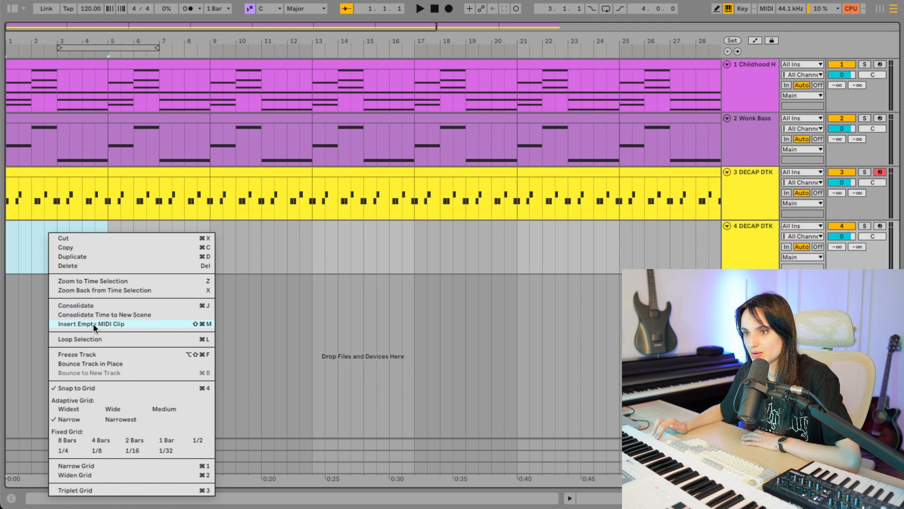
pyautogui.click(93, 323)
pyautogui.moveTo(264, 345); pyautogui.dragTo(272, 179)
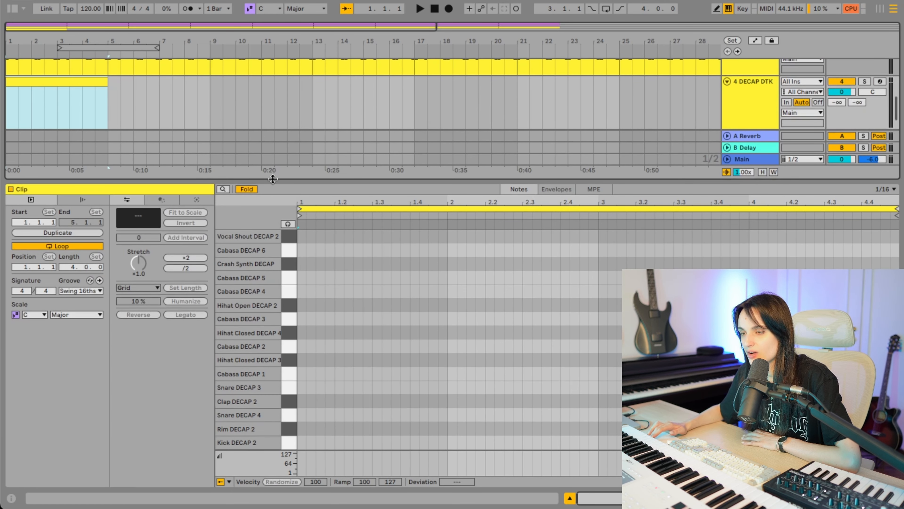
# - Add Hihat Closed DECAP 3 notes at 1.1.1, 1.1.3, 1.2.3, 2.1.3 and 2.2.1 while playing back the pattern
pyautogui.doubleClick(302, 360)
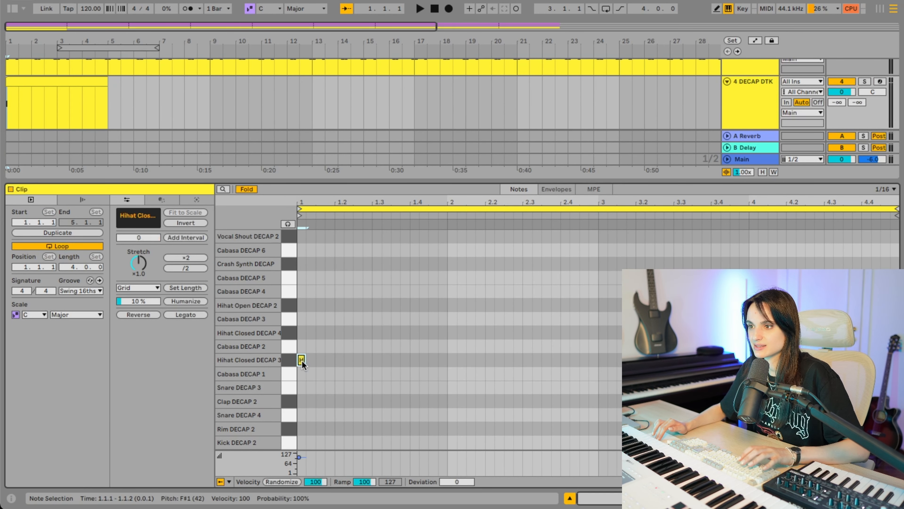
pyautogui.doubleClick(320, 359)
pyautogui.press('space')
pyautogui.click(341, 363)
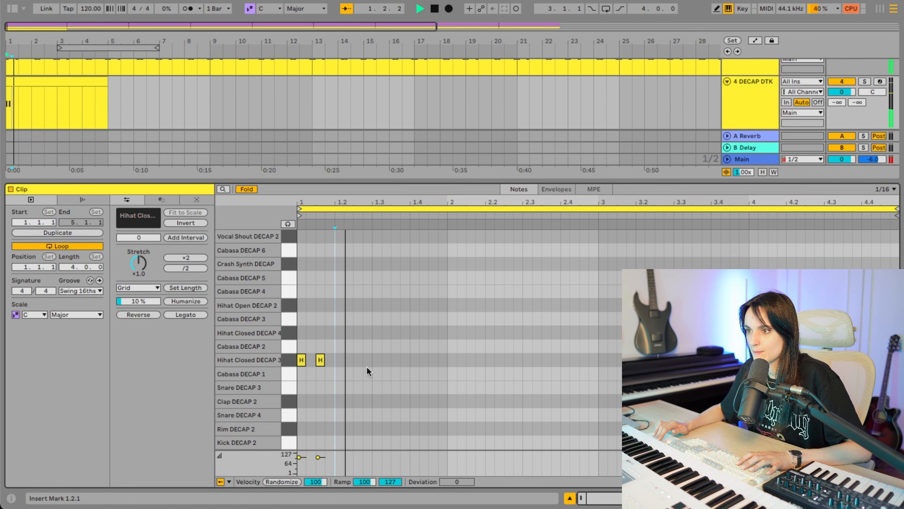
pyautogui.doubleClick(358, 360)
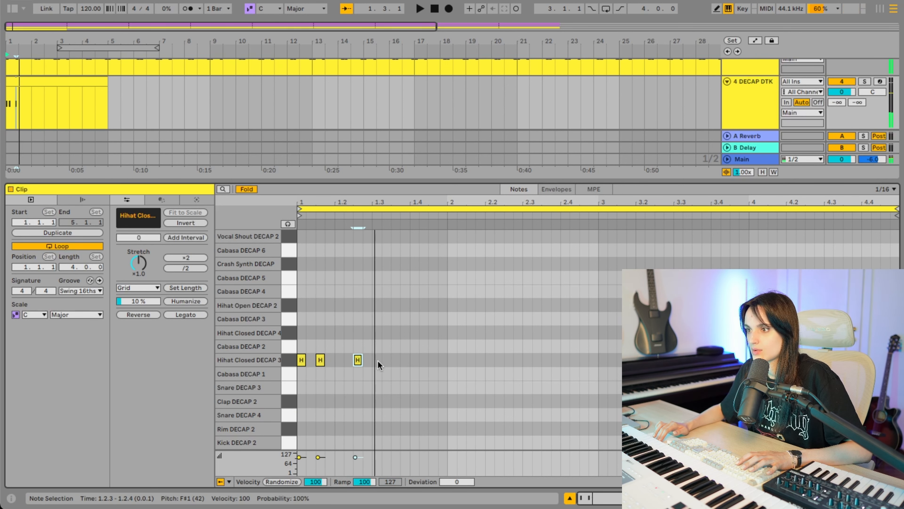
pyautogui.doubleClick(471, 360)
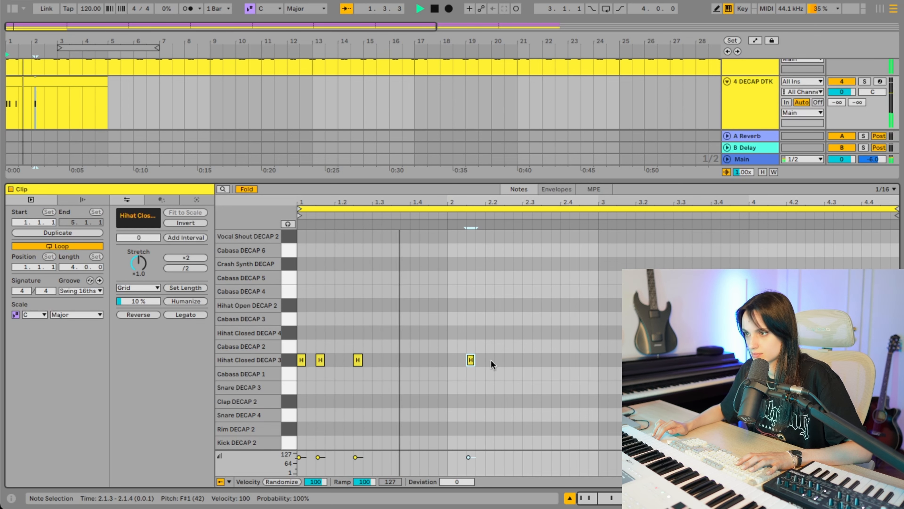
pyautogui.doubleClick(491, 360)
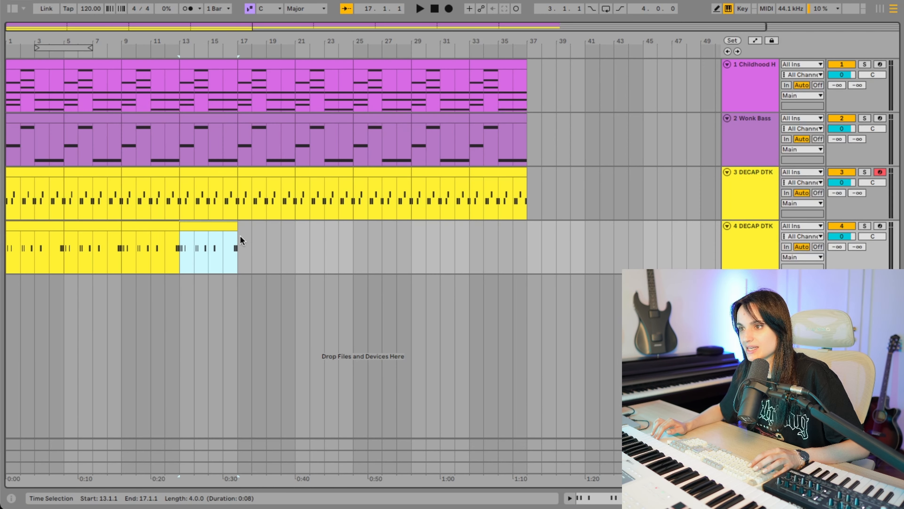
# - Insert an empty four-bar MIDI clip at bar 17 of the second drum track and enlarge its note editor
pyautogui.moveTo(241, 236); pyautogui.dragTo(300, 240)
pyautogui.rightClick(288, 236)
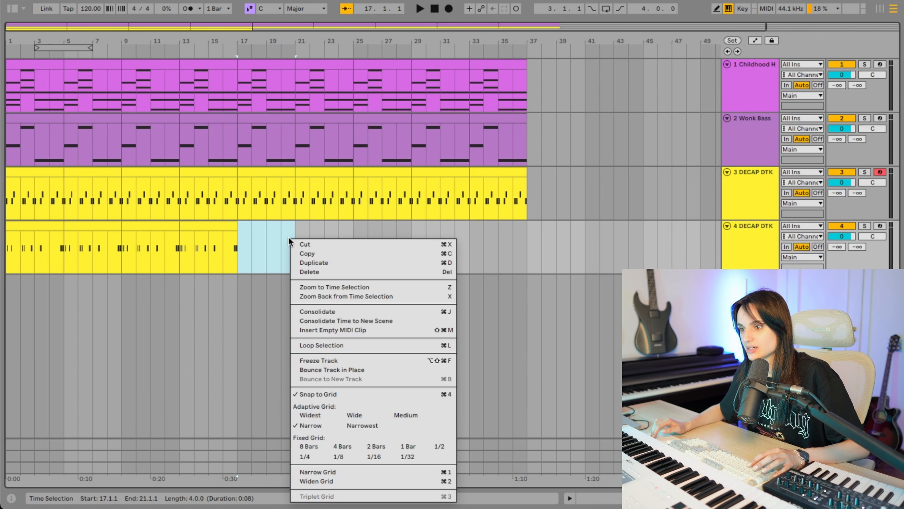
pyautogui.click(336, 326)
pyautogui.moveTo(331, 346); pyautogui.dragTo(330, 192)
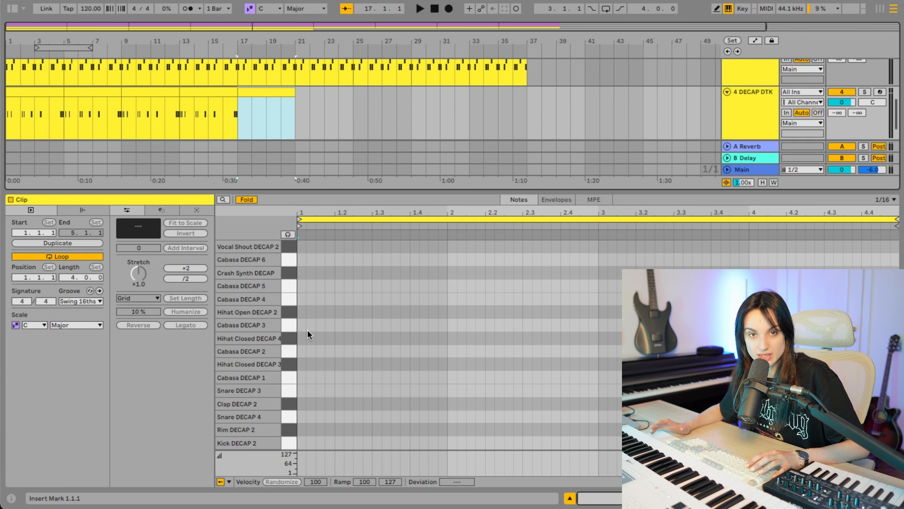
# - Add four Hihat Closed DECAP 3 notes at 1.1.1, 1.1.3, 1.2.1 and 1.2.3 in the new clip
pyautogui.doubleClick(301, 364)
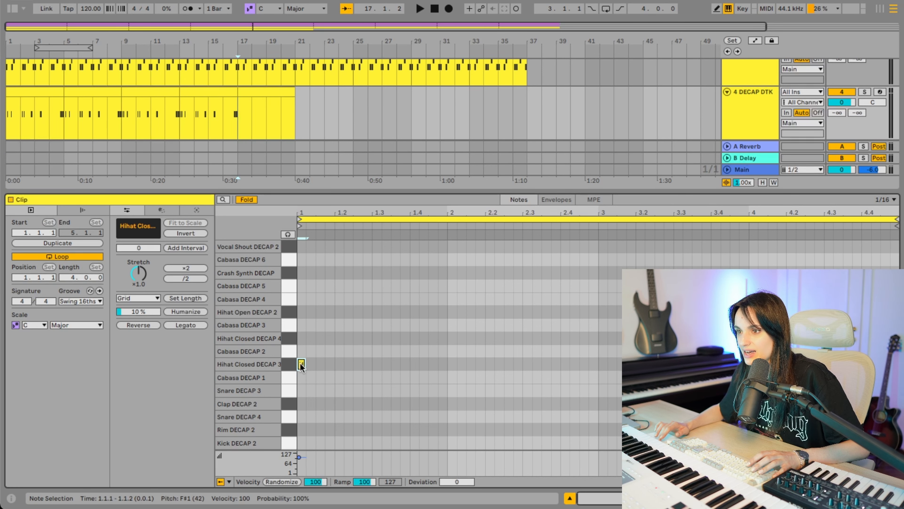
pyautogui.doubleClick(320, 364)
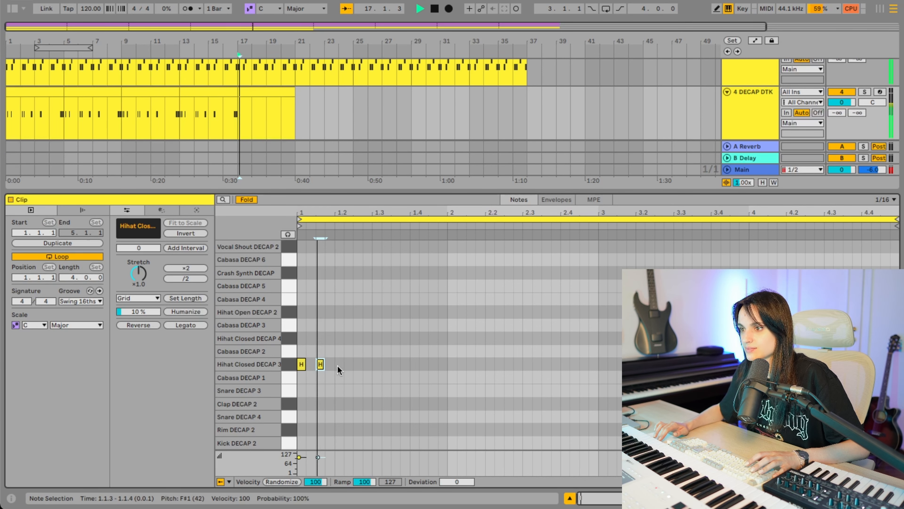
pyautogui.doubleClick(339, 365)
pyautogui.doubleClick(358, 365)
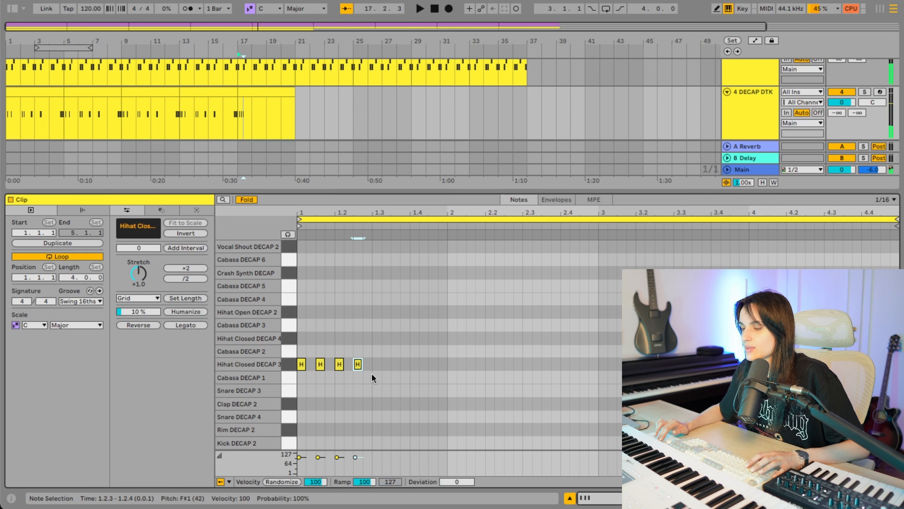
# - Duplicate the four hi-hat notes repeatedly until they fill the four-bar clip, and play it back
pyautogui.moveTo(374, 379); pyautogui.dragTo(303, 326)
pyautogui.hotkey('ctrl', 'd')
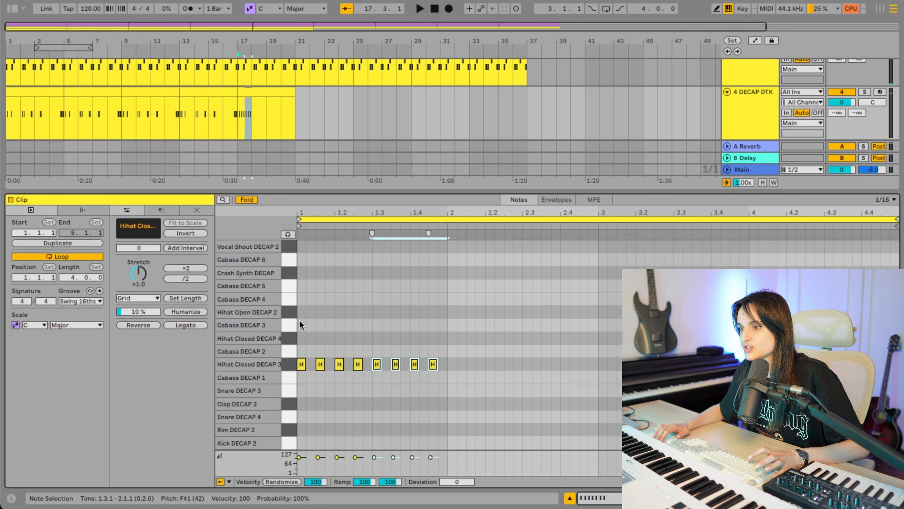
pyautogui.hotkey('ctrl', 'd')
pyautogui.hotkey('ctrl', 'd')
pyautogui.hotkey('ctrl', 'd')
pyautogui.hotkey('ctrl', 'd')
pyautogui.hotkey('ctrl', 'd')
pyautogui.hotkey('ctrl', 'd')
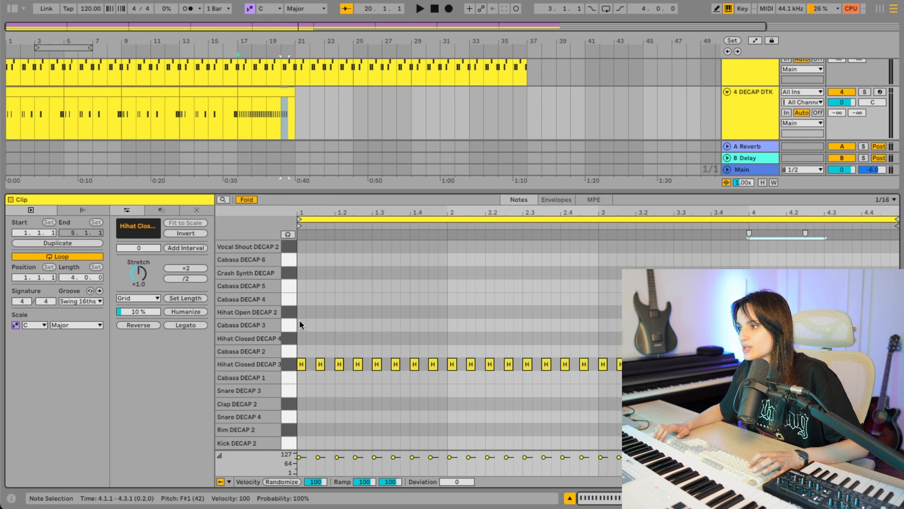
pyautogui.press('space')
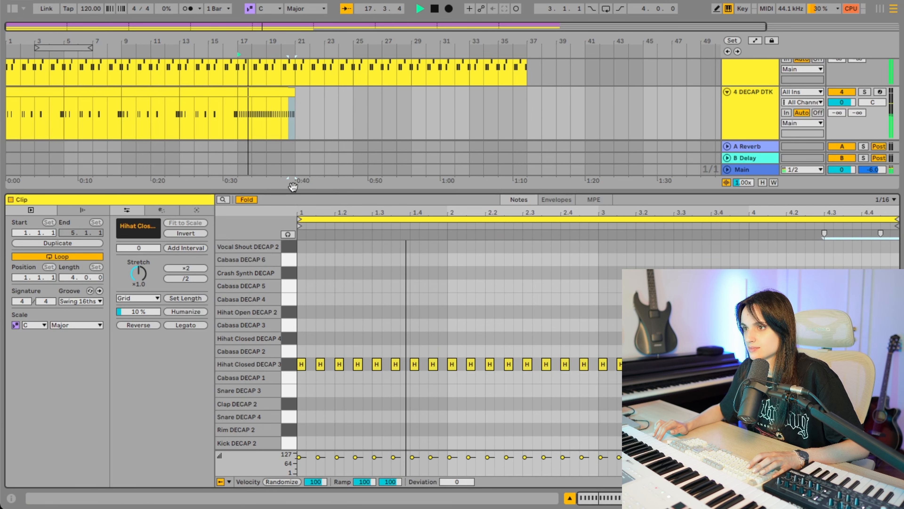
pyautogui.press('space')
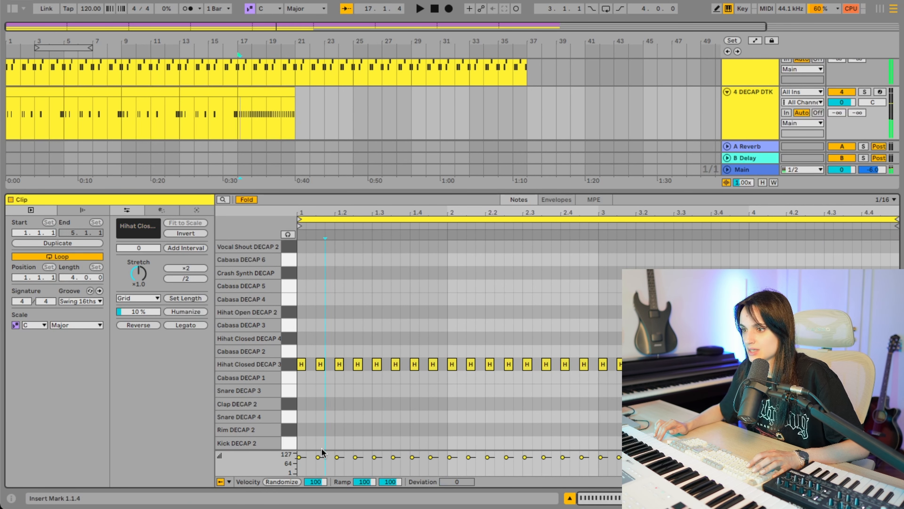
# - Enlarge the velocity lane and humanize the timing of all the clip's hi-hat notes by 10 %
pyautogui.click(332, 380)
pyautogui.moveTo(331, 449); pyautogui.dragTo(340, 377)
pyautogui.moveTo(299, 339); pyautogui.dragTo(899, 240)
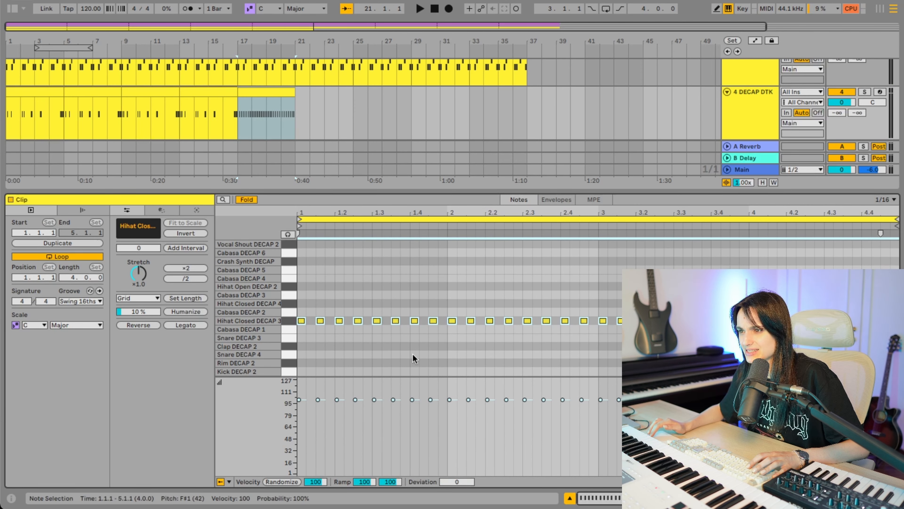
pyautogui.click(185, 312)
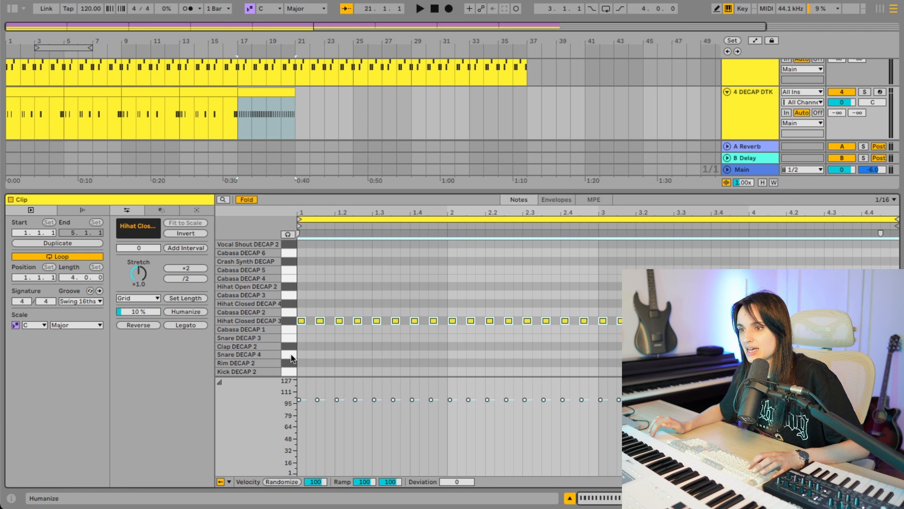
# - Randomize the velocities of all the hi-hat notes with a range of 20 while listening to the track
pyautogui.click(367, 421)
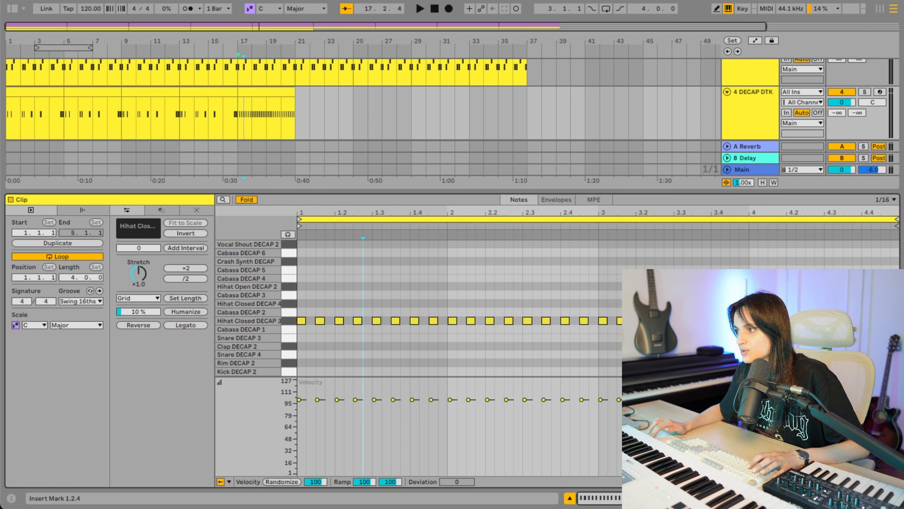
pyautogui.hotkey('ctrl', 'a')
pyautogui.moveTo(321, 482); pyautogui.dragTo(315, 501)
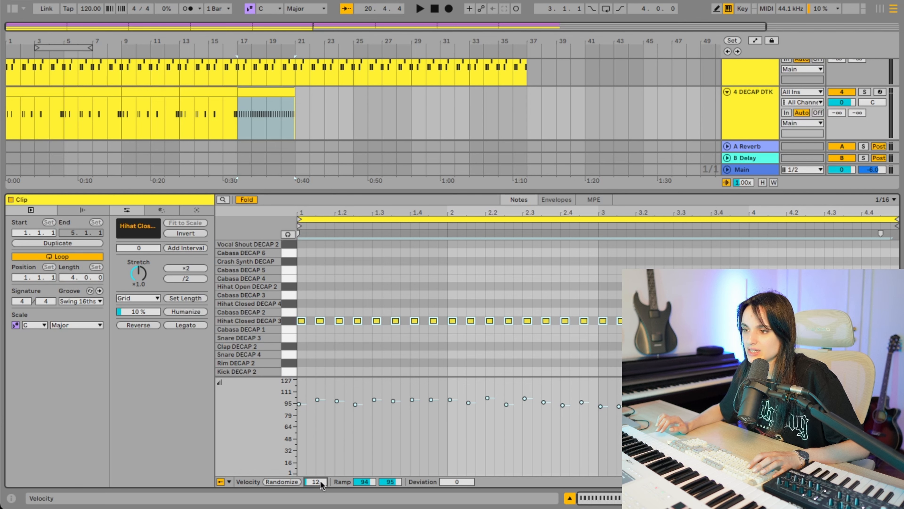
pyautogui.press('space')
pyautogui.moveTo(320, 480); pyautogui.dragTo(320, 476)
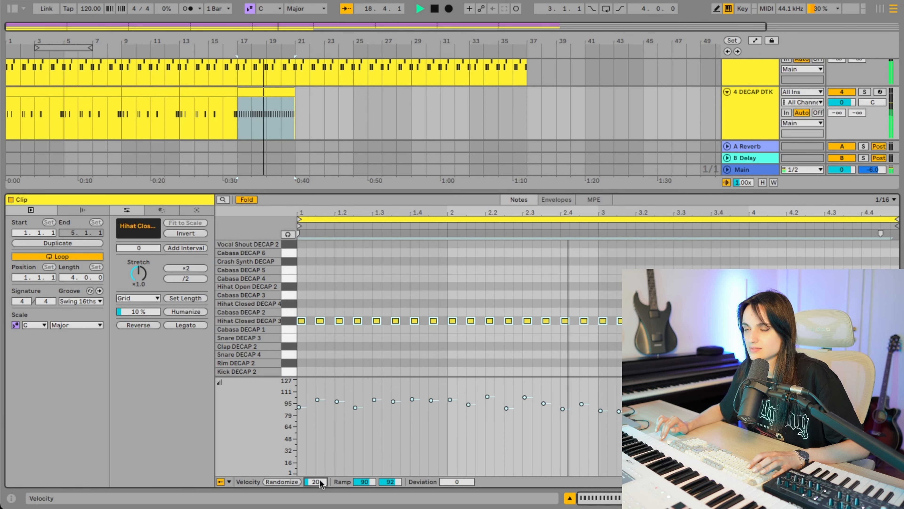
# - Hide the clip view and duplicate the steady hi-hat clip to bar 21 during playback
pyautogui.moveTo(312, 189); pyautogui.dragTo(313, 399)
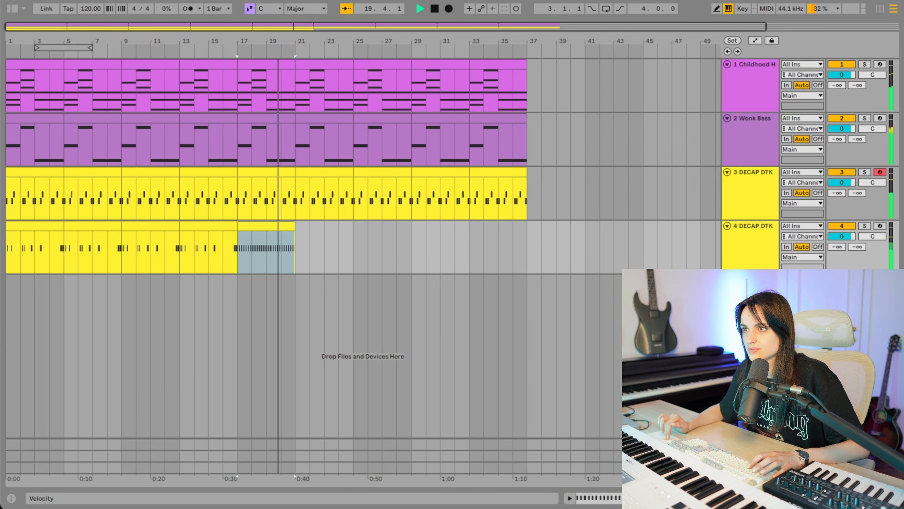
pyautogui.click(293, 248)
pyautogui.hotkey('ctrl', 'd')
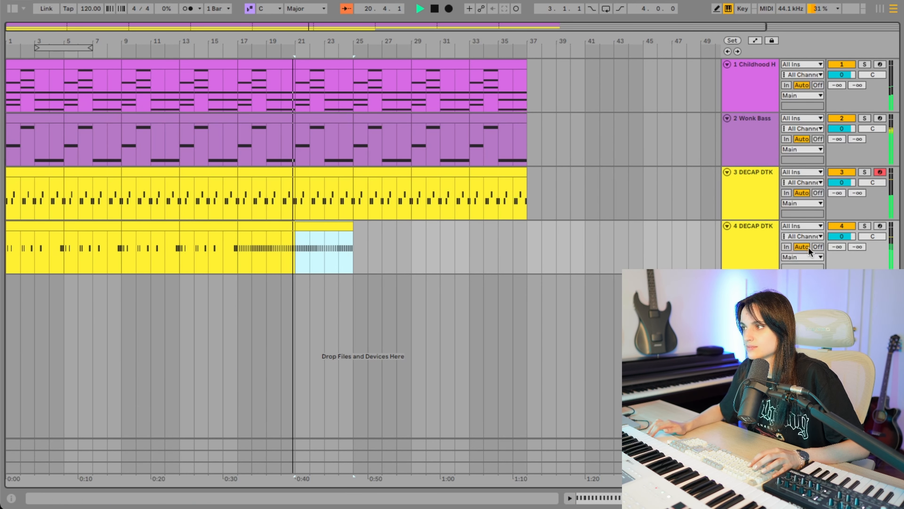
# - Lower the volume of the second drum track to -5.0 dB, Wonk Bass to -5.4 dB and the first drum track to -1.1 dB
pyautogui.moveTo(842, 237)
pyautogui.mouseDown()
pyautogui.moveTo(842, 253)
pyautogui.moveTo(833, 232)
pyautogui.mouseUp()
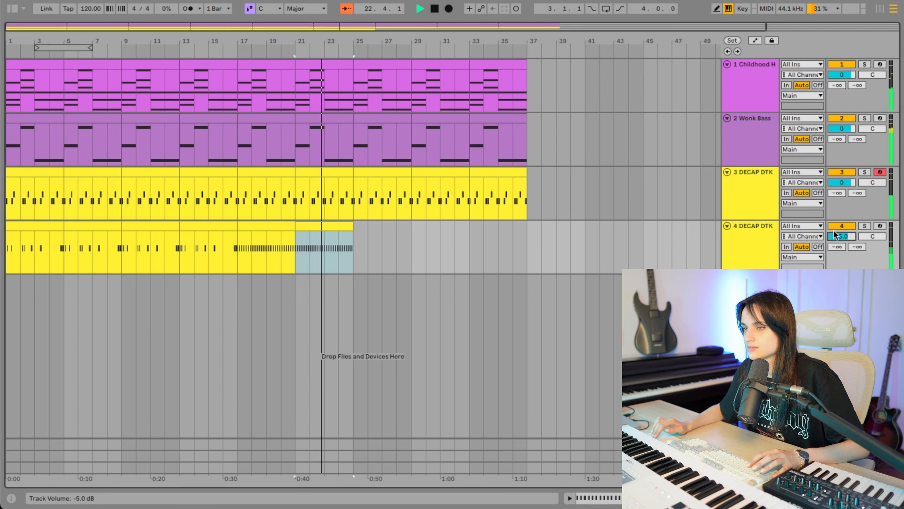
pyautogui.moveTo(842, 128); pyautogui.dragTo(842, 141)
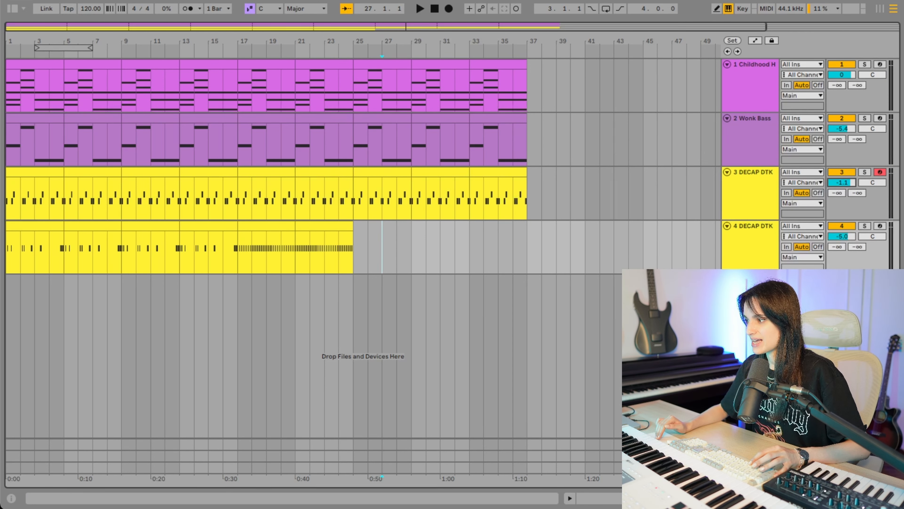
# - Insert a new MIDI track below the second drum track
pyautogui.hotkey('ctrl', 'shift', 't')
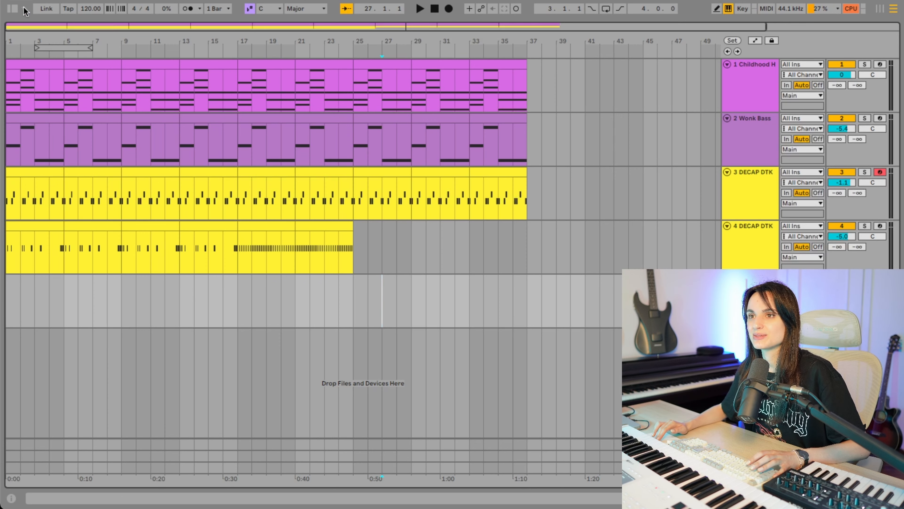
# - Remove the empty MIDI track and duplicate the Childhood Home Piano track with its clips, showing the copy's devices
pyautogui.click(17, 10)
pyautogui.click(362, 65)
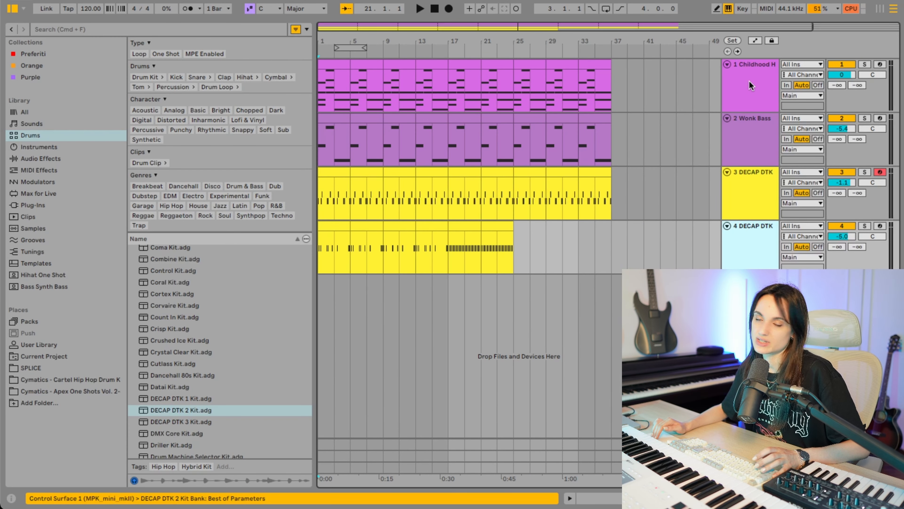
pyautogui.click(749, 80)
pyautogui.rightClick(749, 81)
pyautogui.click(758, 108)
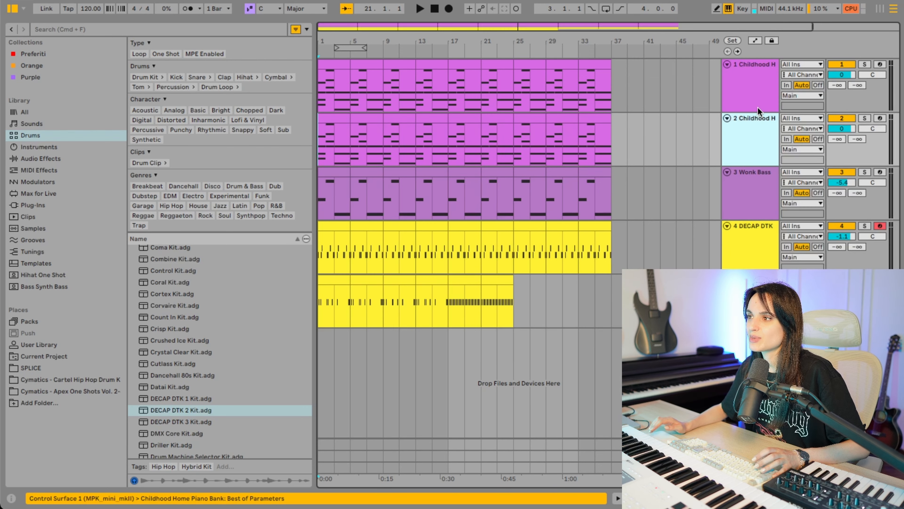
pyautogui.doubleClick(751, 131)
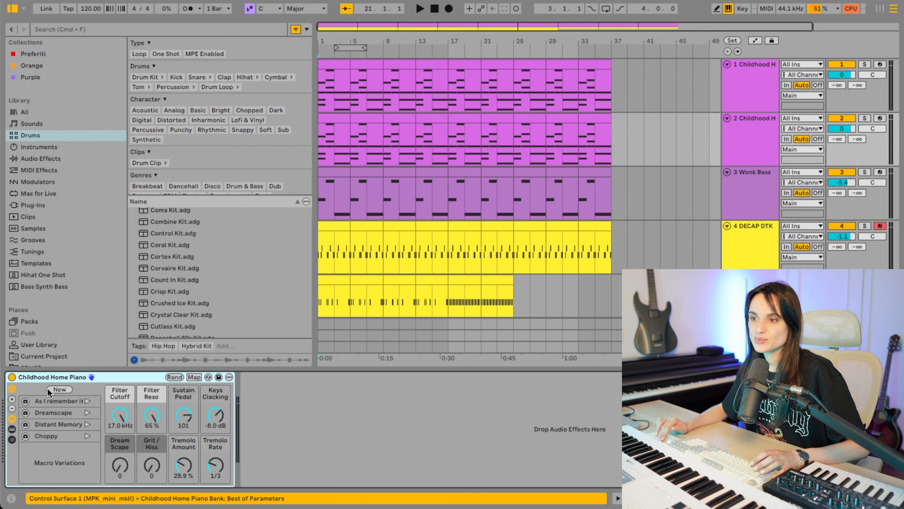
# - Filter the Sounds library to Pad presets with the Dark character and try Dark Poly Pad on the duplicated piano track
pyautogui.click(244, 30)
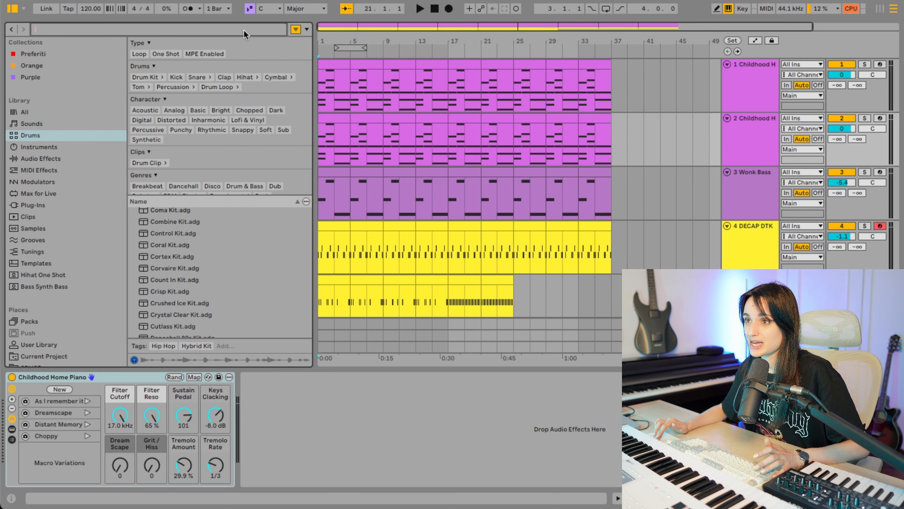
pyautogui.click(33, 124)
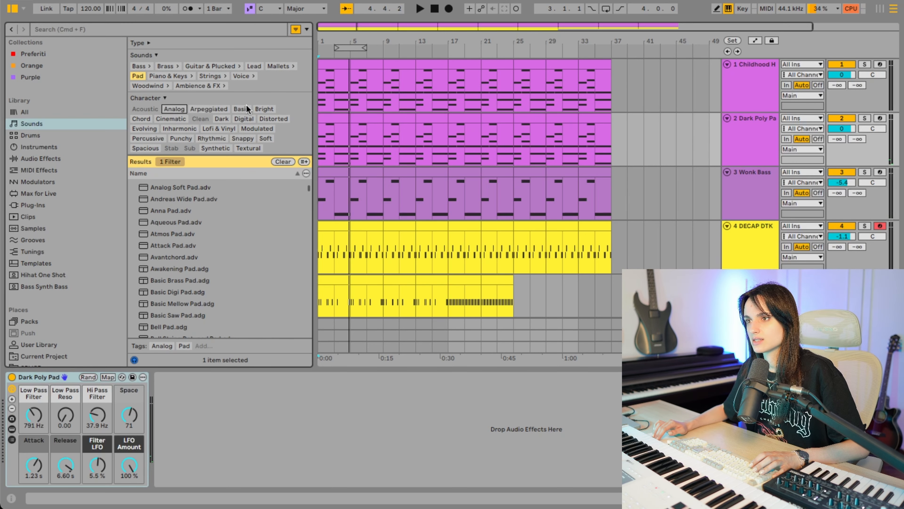
pyautogui.click(221, 119)
pyautogui.click(165, 279)
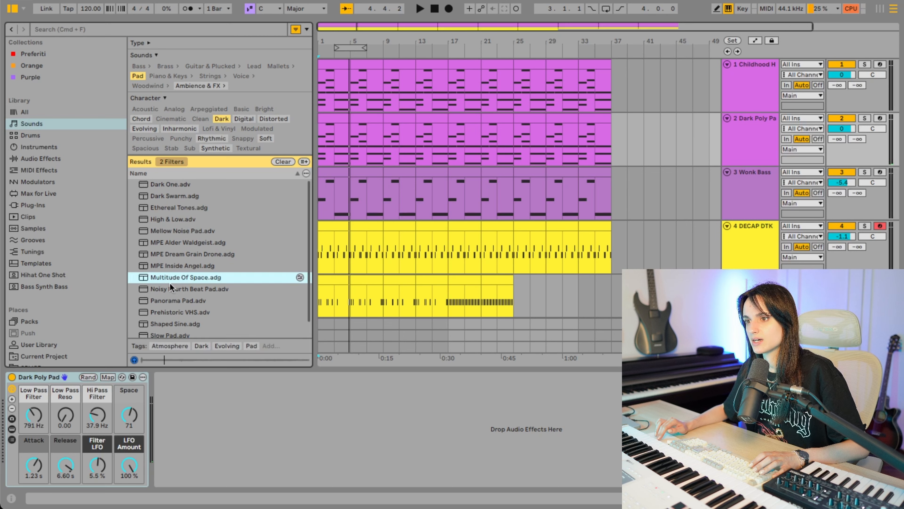
# - Preview further dark pad presets and load Prehistoric VHS.adv onto the duplicated piano track
pyautogui.click(170, 288)
pyautogui.click(171, 300)
pyautogui.click(172, 312)
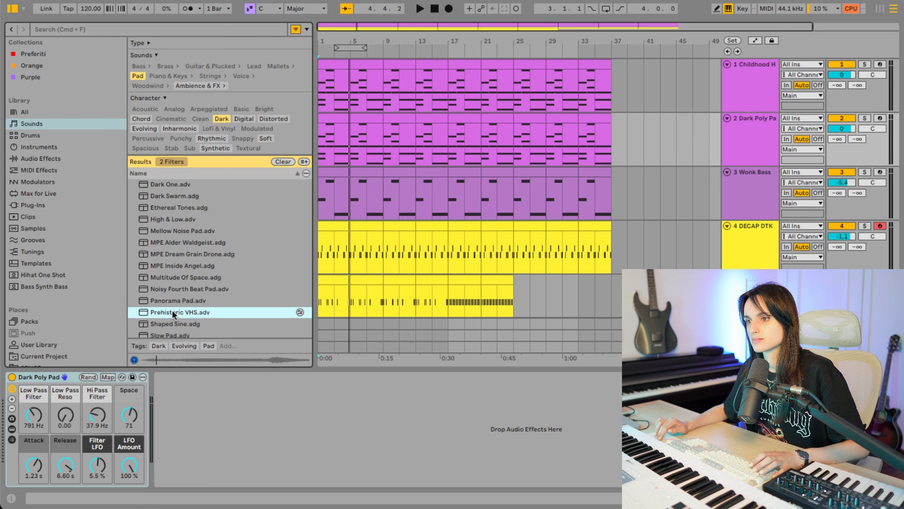
pyautogui.moveTo(175, 310); pyautogui.dragTo(378, 140)
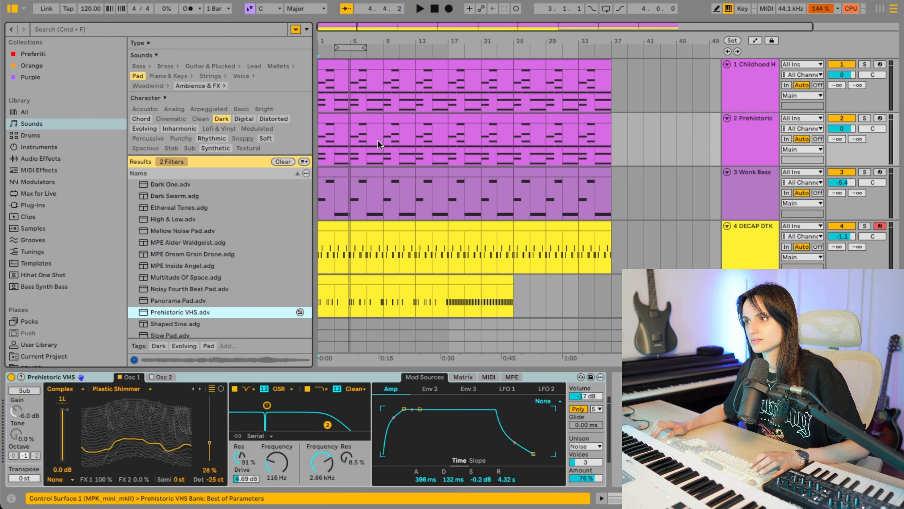
# - Listen to the Prehistoric VHS track in solo, unsolo it and lower its volume to -7.6 dB
pyautogui.press('space')
pyautogui.click(865, 118)
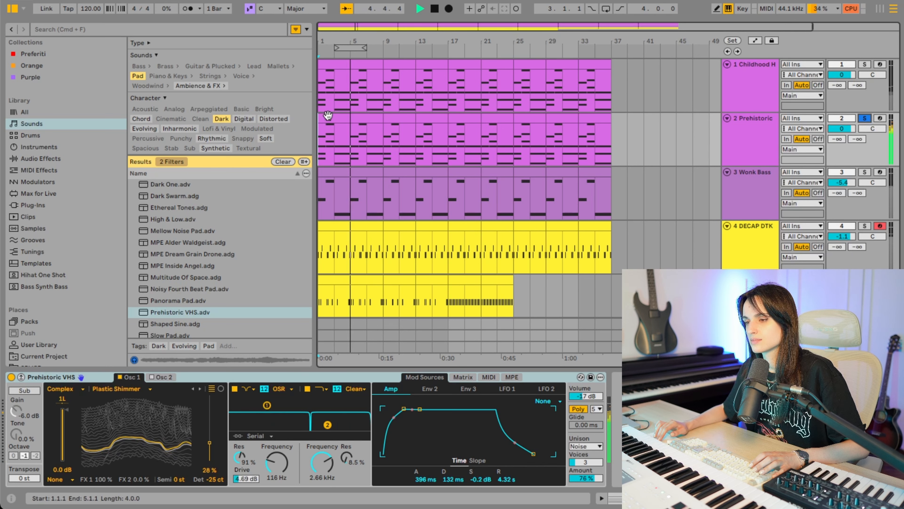
pyautogui.click(327, 116)
pyautogui.press('space')
pyautogui.click(865, 119)
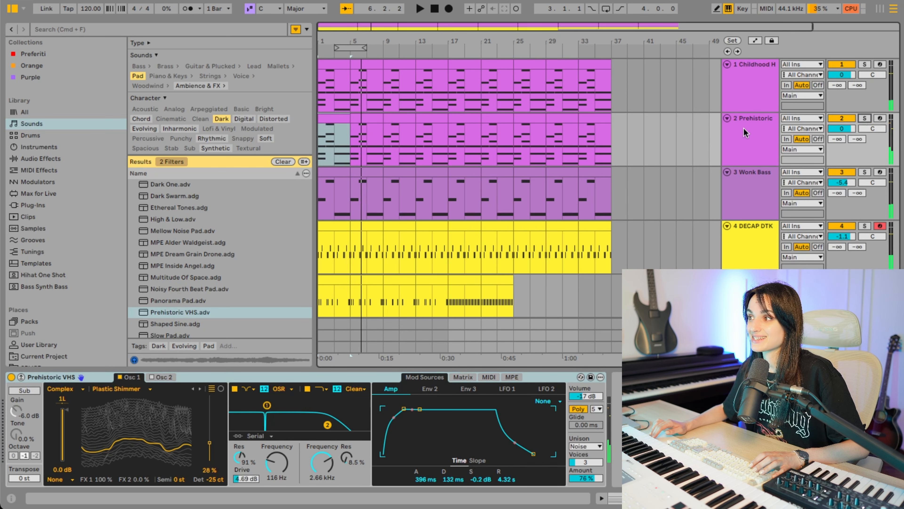
pyautogui.click(741, 129)
pyautogui.moveTo(841, 129); pyautogui.dragTo(841, 142)
pyautogui.click(759, 135)
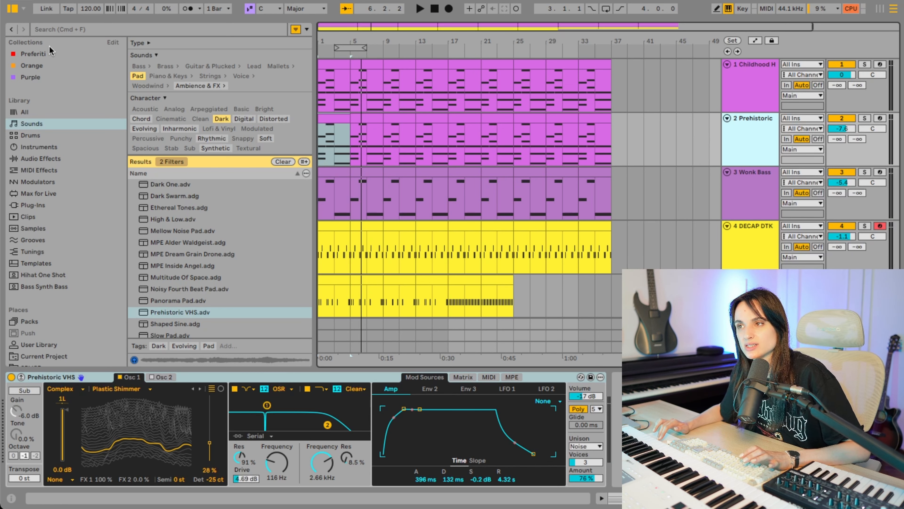
# - Add EQ Eight after Prehistoric VHS and raise a filter band's frequency to about 220 Hz while the track plays
pyautogui.click(40, 159)
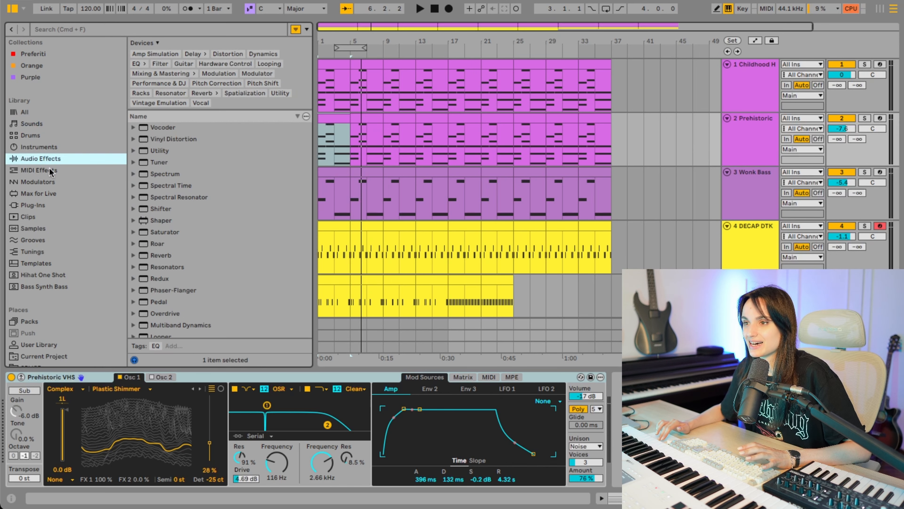
pyautogui.scroll(-5, 173, 276)
pyautogui.scroll(3, 173, 277)
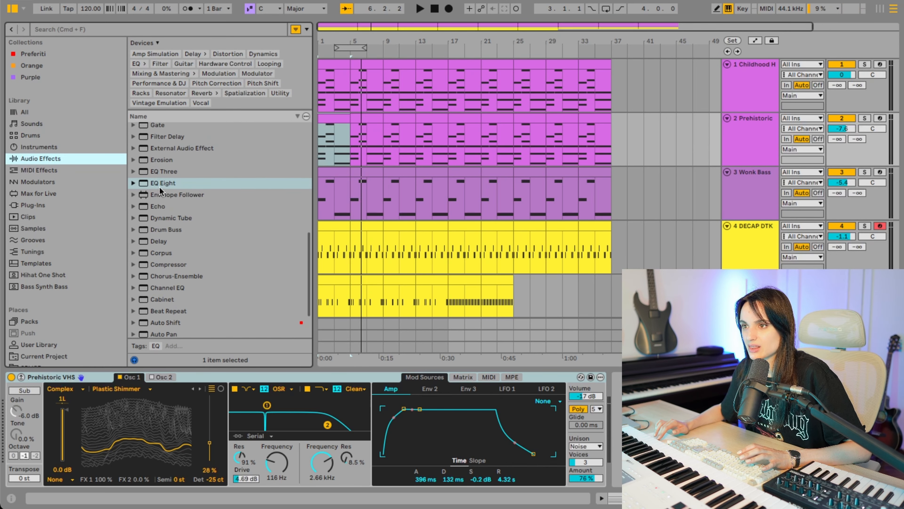
pyautogui.moveTo(157, 182); pyautogui.dragTo(346, 142)
pyautogui.click(36, 159)
pyautogui.click(164, 181)
pyautogui.click(659, 426)
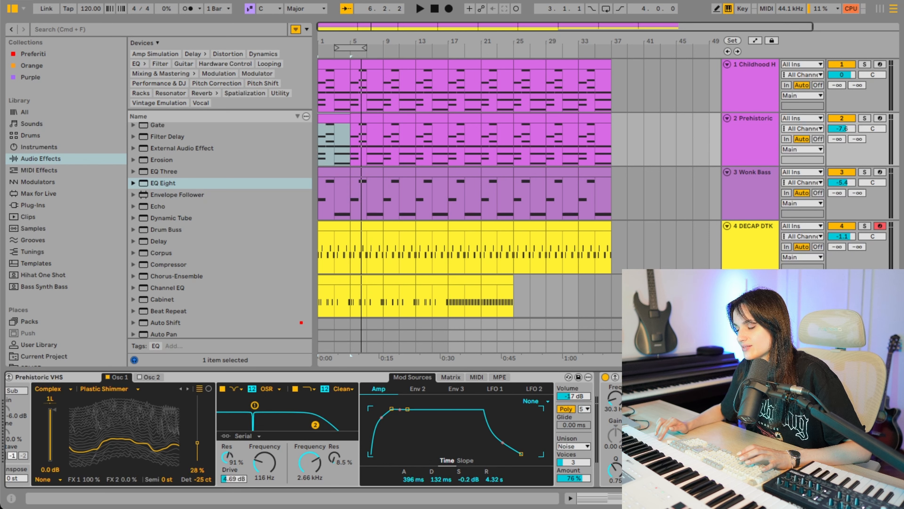
pyautogui.press('space')
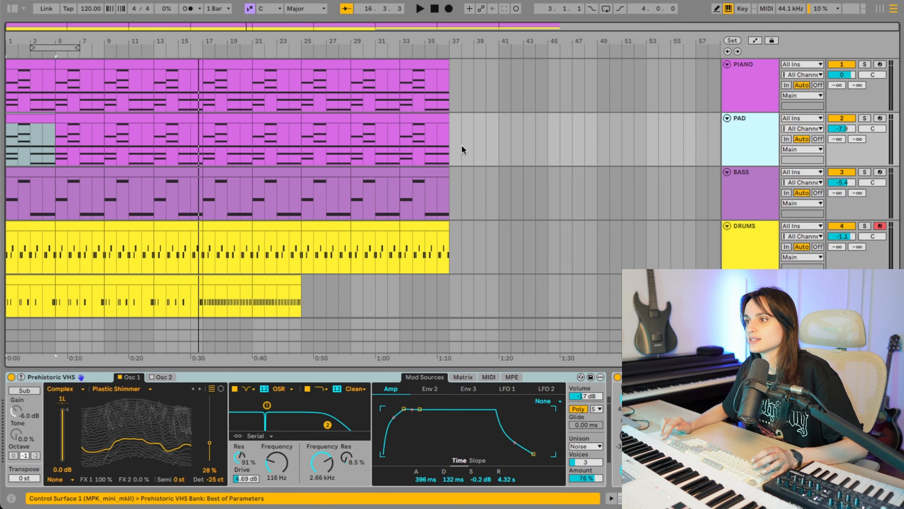
# - Recolor all clips on the PAD track blue and the track itself cyan
pyautogui.moveTo(499, 149); pyautogui.dragTo(1, 140)
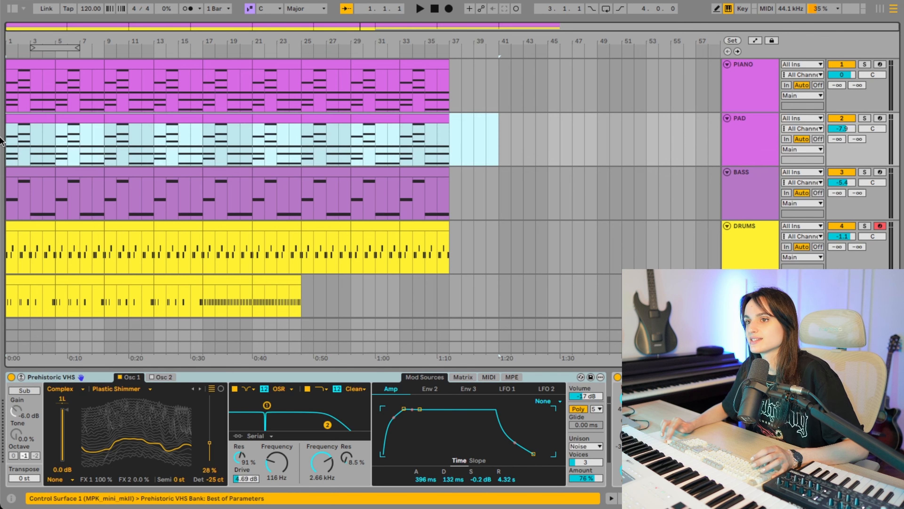
pyautogui.rightClick(75, 118)
pyautogui.click(171, 336)
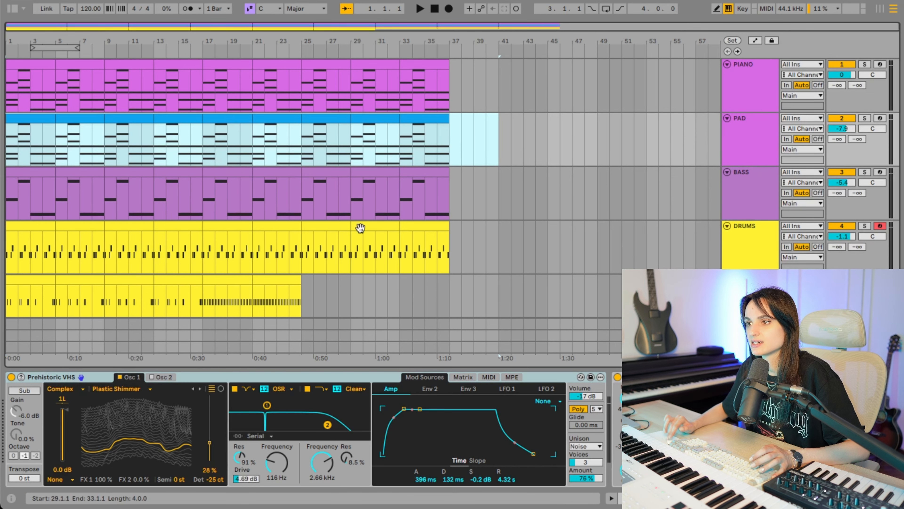
pyautogui.click(573, 140)
pyautogui.rightClick(760, 133)
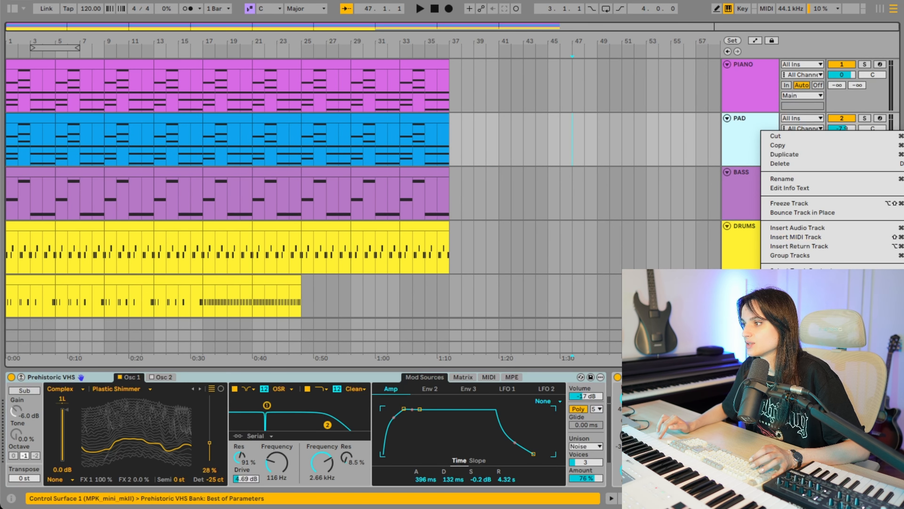
# - Clear the first four bars of the pad, bass, drums and hats tracks and move the pad clips to start at bar 9
pyautogui.click(536, 192)
pyautogui.moveTo(13, 142); pyautogui.dragTo(53, 290)
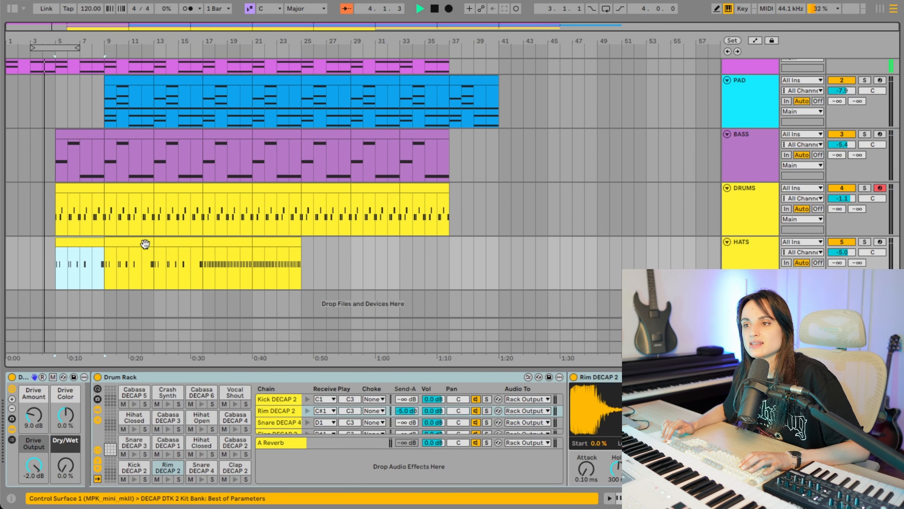
pyautogui.scroll(2, 135, 232)
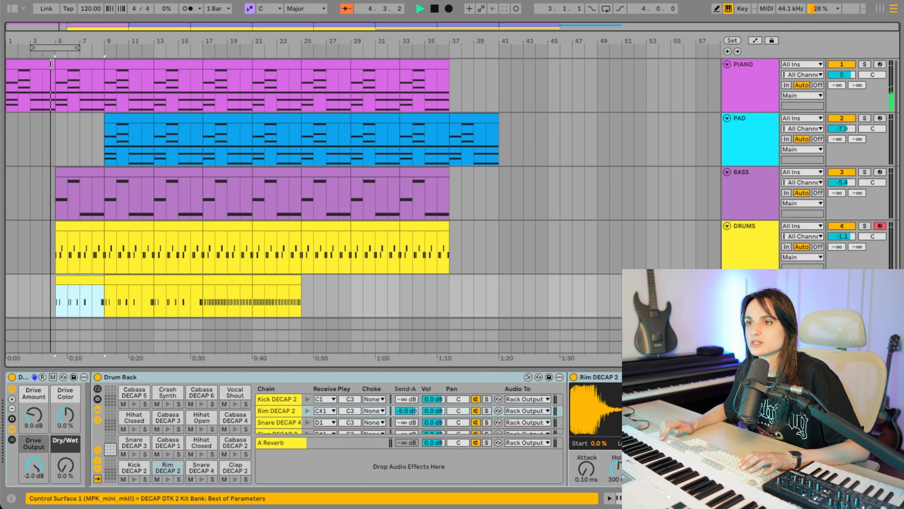
# - Add a locator named "verse" at bar 5, where the bass and drums enter
pyautogui.rightClick(56, 54)
pyautogui.click(73, 84)
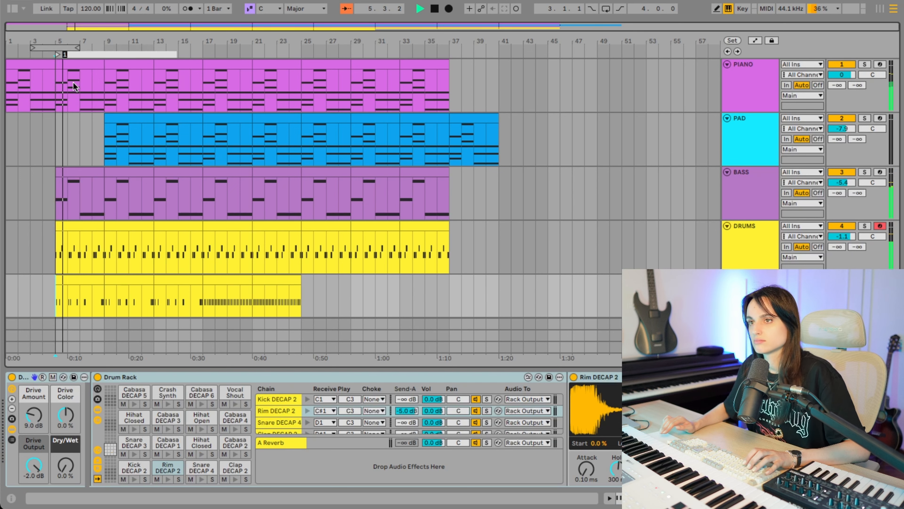
pyautogui.write('verse')
pyautogui.press('Return')
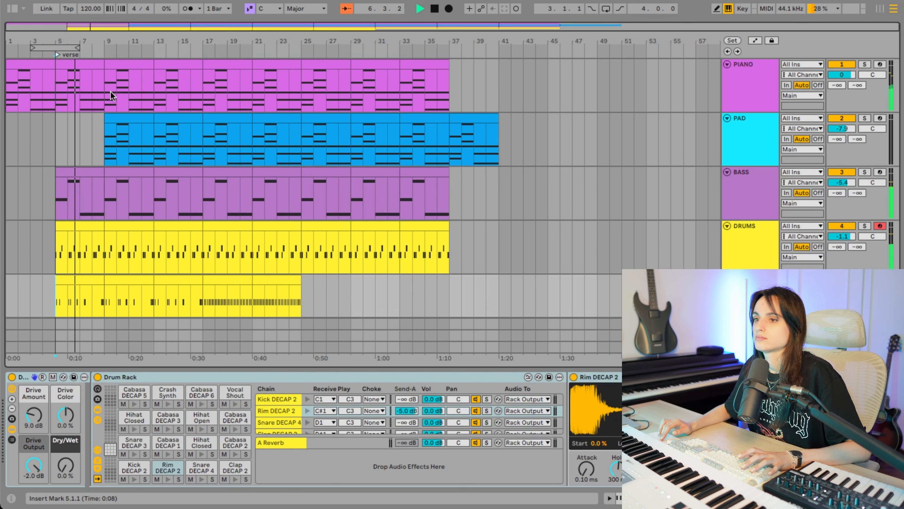
# - Shift all the PAD clips four bars later to start at bar 13
pyautogui.click(122, 120)
pyautogui.moveTo(122, 121); pyautogui.dragTo(521, 137)
pyautogui.click(131, 173)
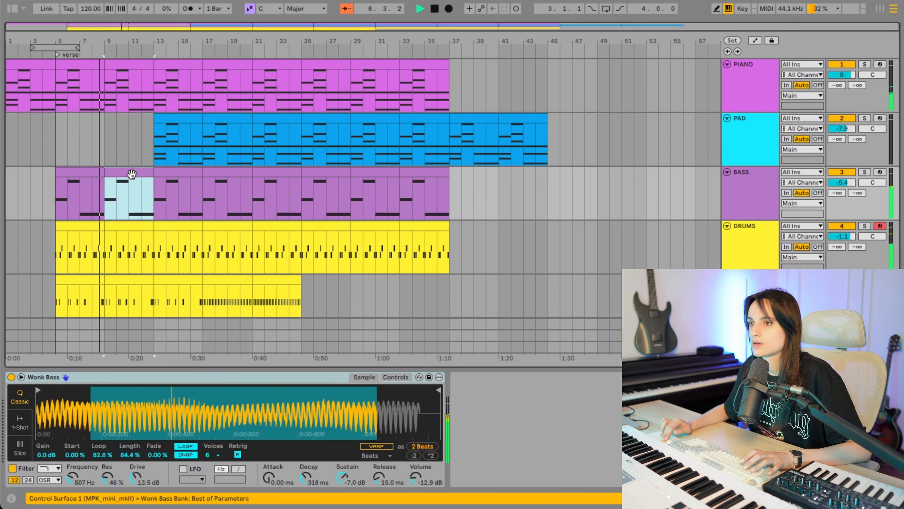
pyautogui.click(185, 117)
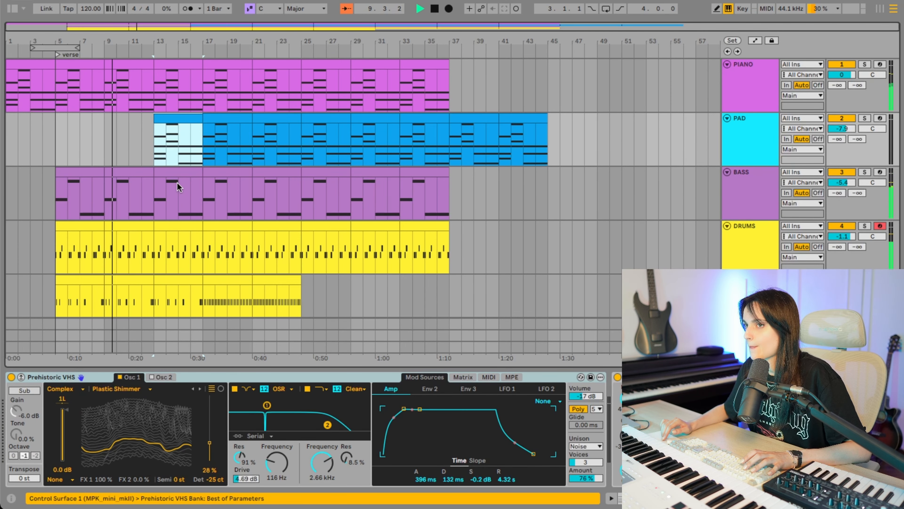
# - Deactivate the DRUMS and HATS clips at bar 13 during playback
pyautogui.scroll(-2, 178, 187)
pyautogui.click(177, 183)
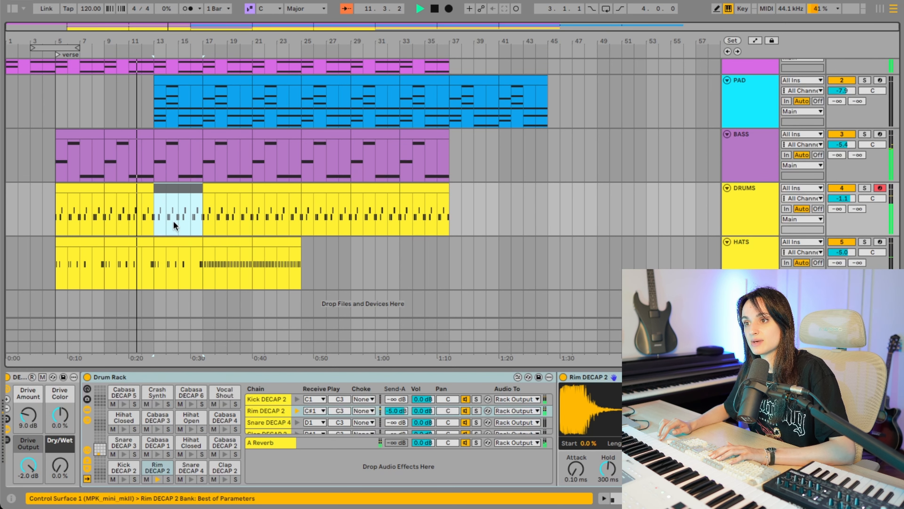
pyautogui.click(176, 245)
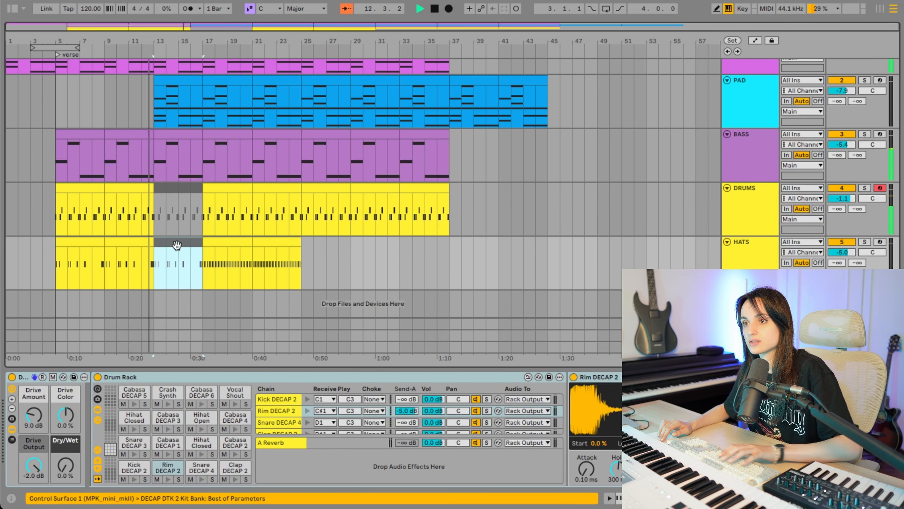
pyautogui.scroll(2, 178, 249)
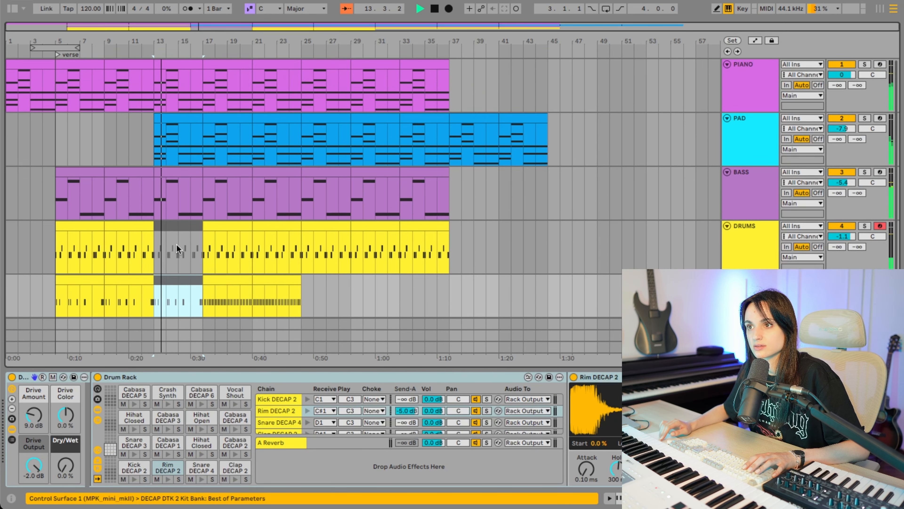
# - Deactivate the DRUMS and HATS clips at bar 17 as well
pyautogui.click(218, 224)
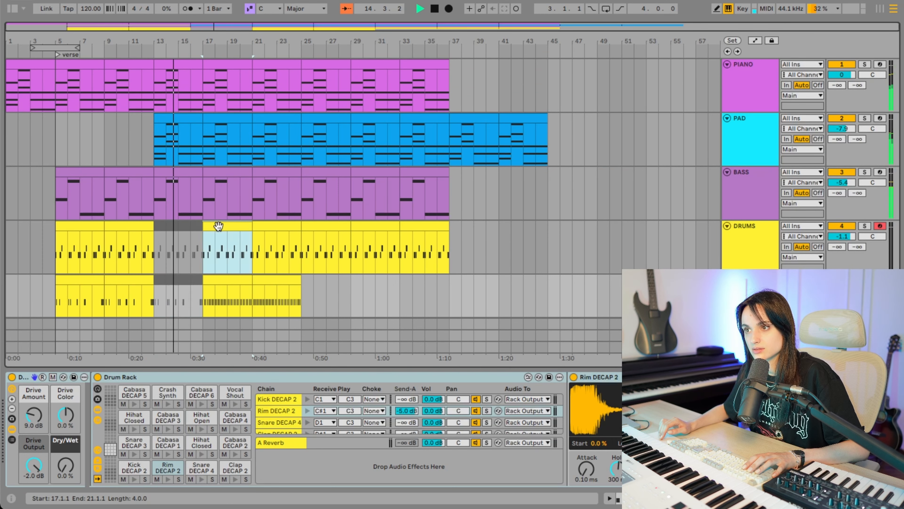
pyautogui.scroll(-2, 218, 225)
pyautogui.press('0')
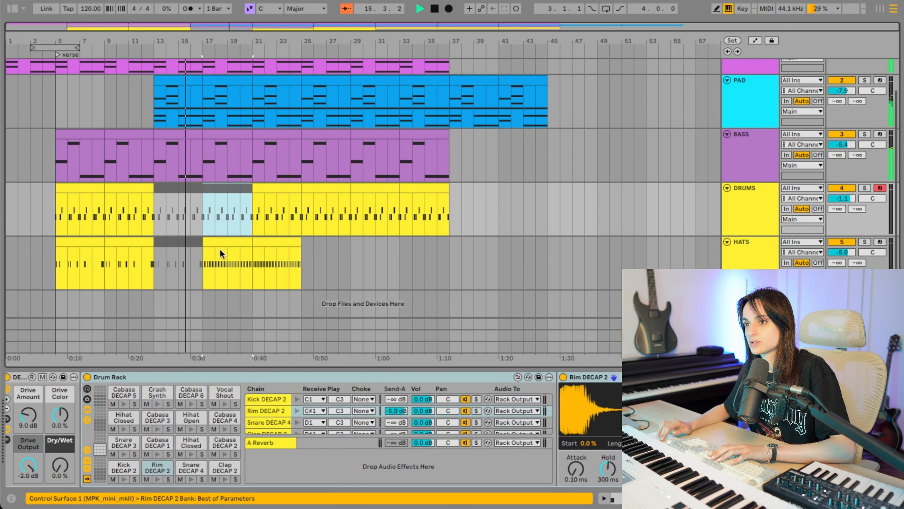
pyautogui.click(220, 247)
pyautogui.press('0')
pyautogui.click(271, 242)
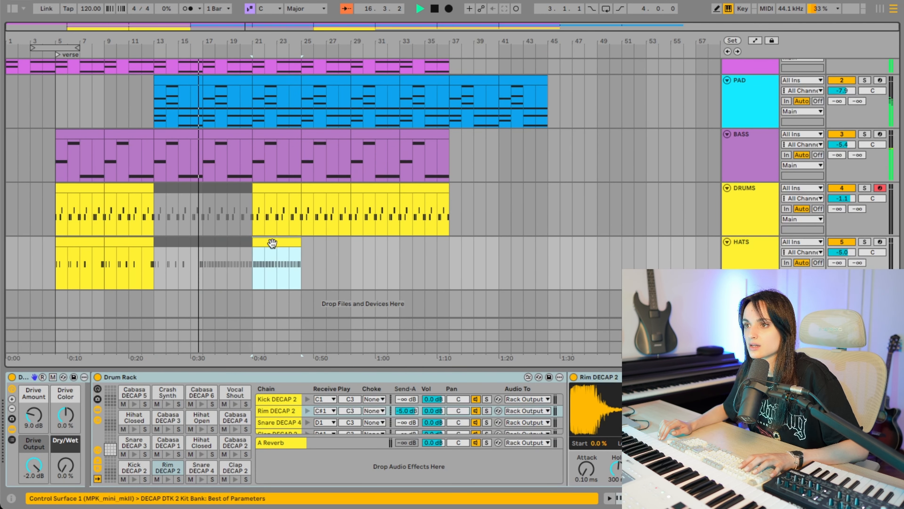
pyautogui.scroll(2, 265, 228)
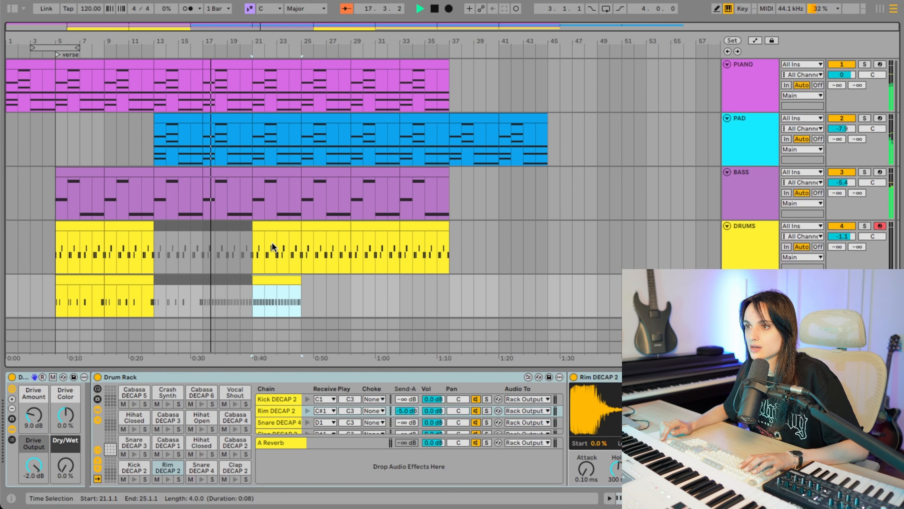
# - Shorten the BASS clip at bar 17 to end at bar 19 and replay the transition into bar 21
pyautogui.click(250, 169)
pyautogui.moveTo(252, 170); pyautogui.dragTo(229, 171)
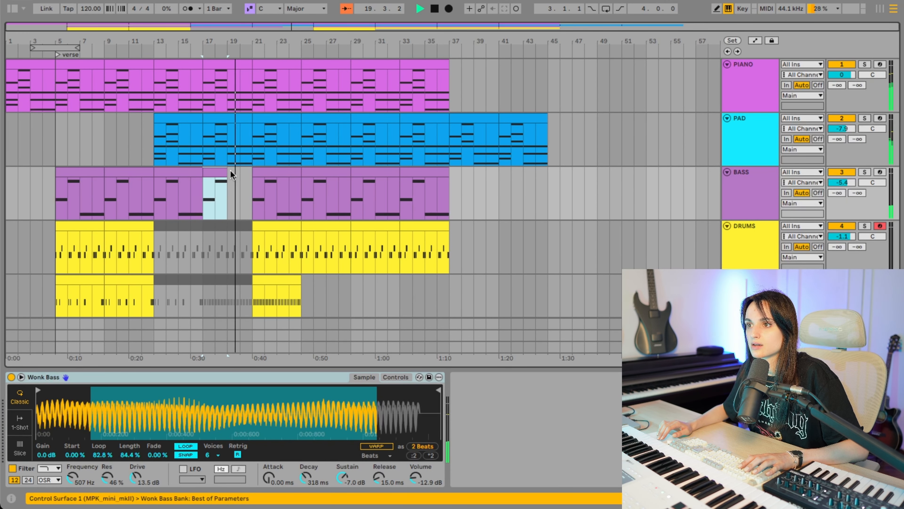
pyautogui.click(223, 186)
pyautogui.press('space')
pyautogui.click(246, 183)
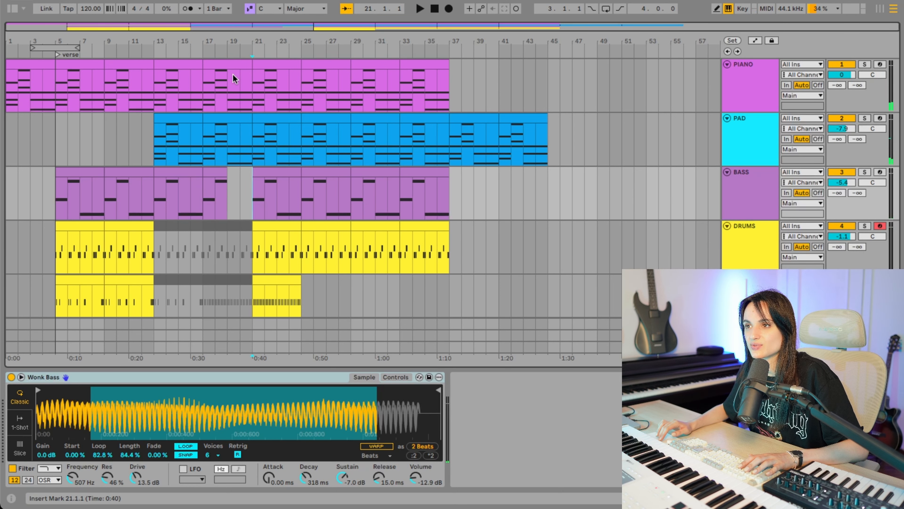
pyautogui.click(224, 48)
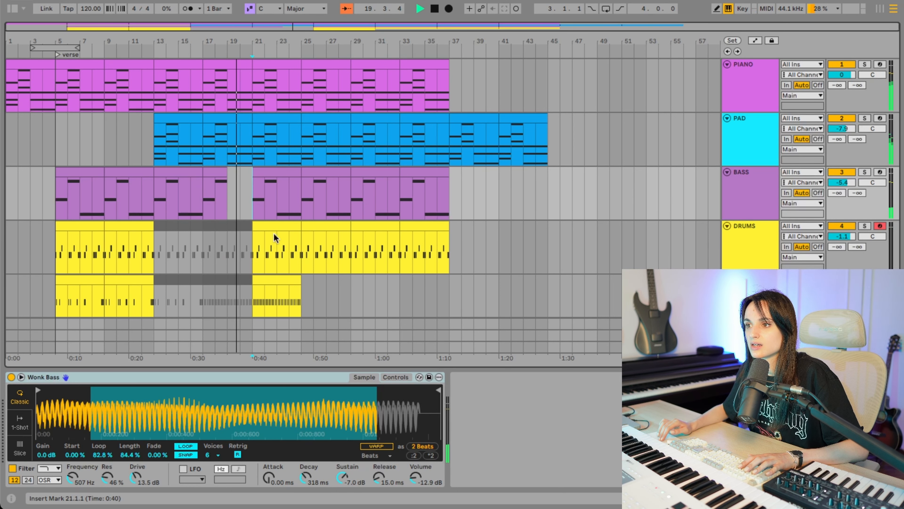
# - Duplicate the steady HATS clip at bar 21 to bar 25
pyautogui.scroll(-2, 273, 233)
pyautogui.click(274, 240)
pyautogui.hotkey('ctrl', 'd')
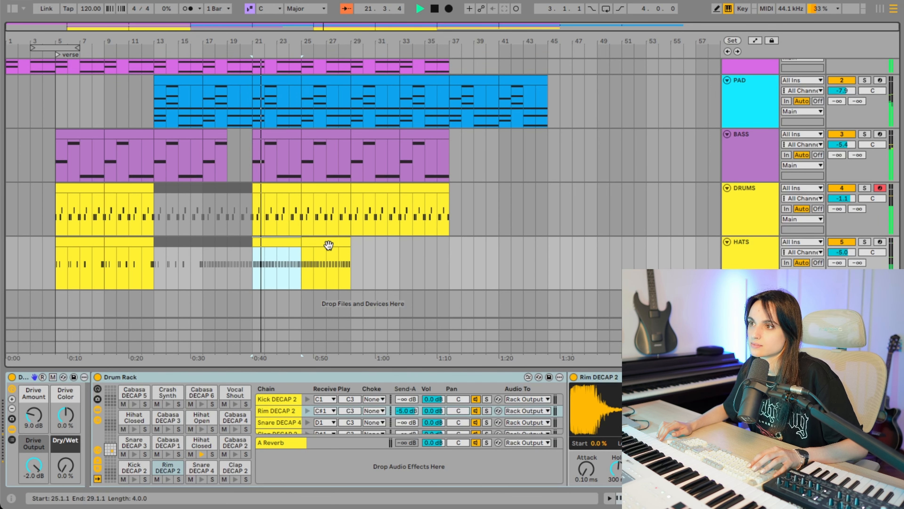
pyautogui.scroll(1, 327, 245)
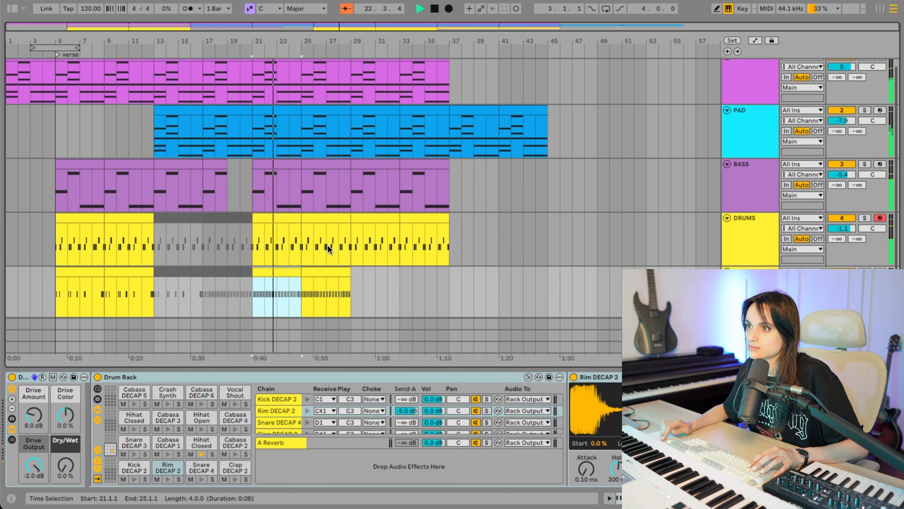
# - Set the HATS track volume to -5.1 dB while the arrangement keeps playing
pyautogui.scroll(-1, 327, 245)
pyautogui.moveTo(841, 252); pyautogui.dragTo(840, 253)
pyautogui.scroll(1, 360, 232)
pyautogui.scroll(2, 360, 232)
pyautogui.scroll(-2, 359, 205)
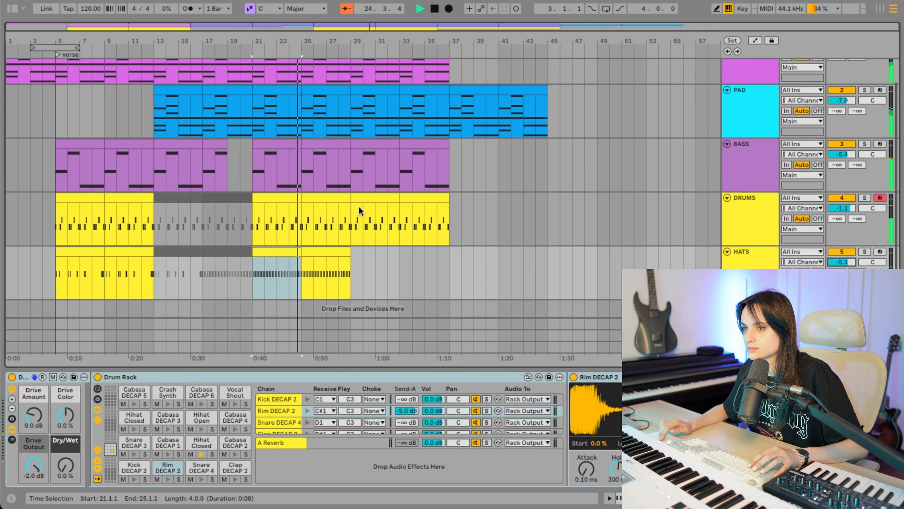
pyautogui.scroll(1, 358, 206)
# - Deactivate the DRUMS and BASS clips at bar 29
pyautogui.click(325, 263)
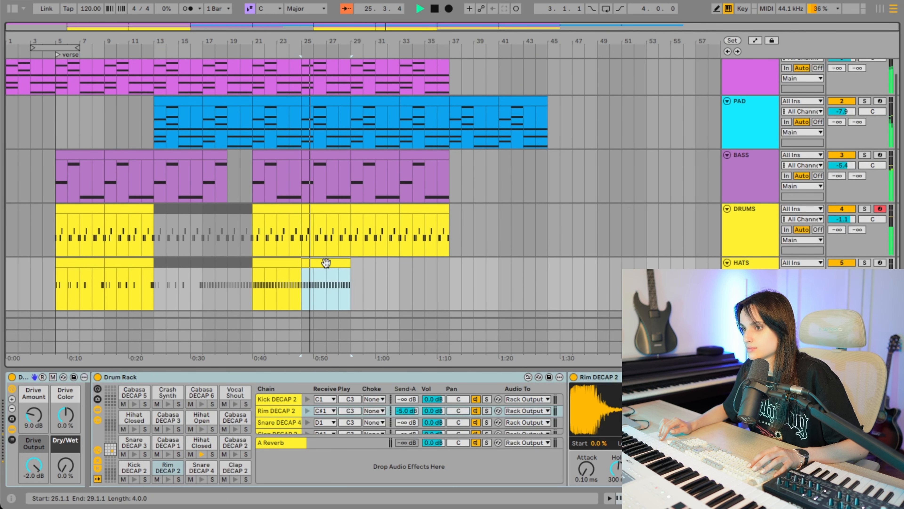
pyautogui.click(383, 210)
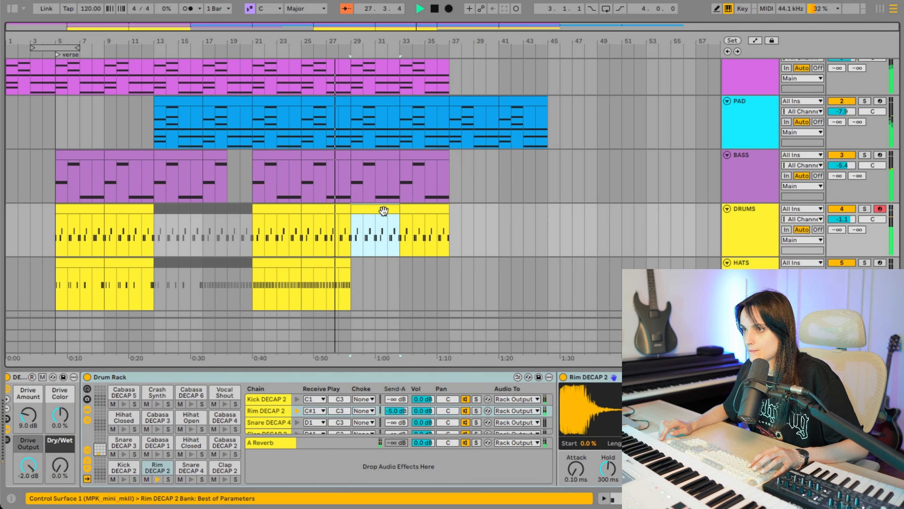
pyautogui.press('0')
pyautogui.click(383, 157)
pyautogui.press('0')
# - Deactivate the PIANO clip at bar 29 too, leaving only the PAD playing there
pyautogui.scroll(1, 383, 153)
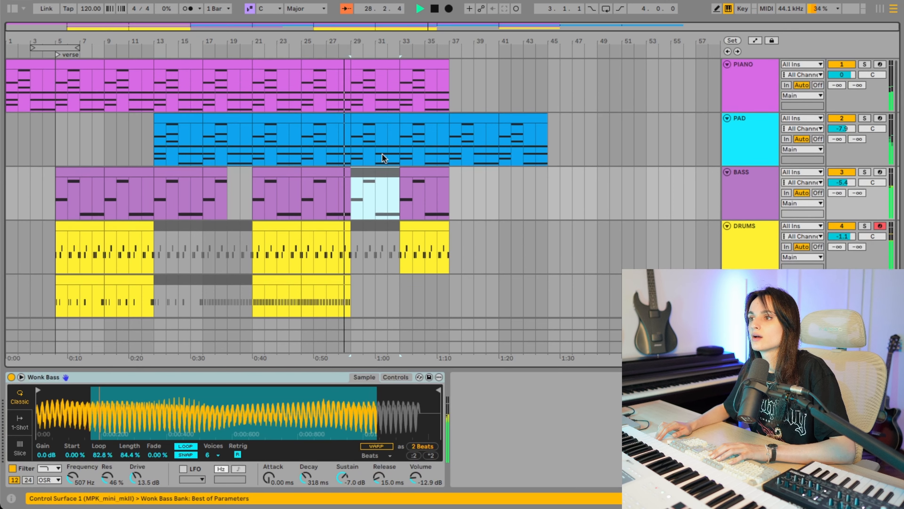
pyautogui.click(379, 73)
pyautogui.press('0')
pyautogui.click(382, 120)
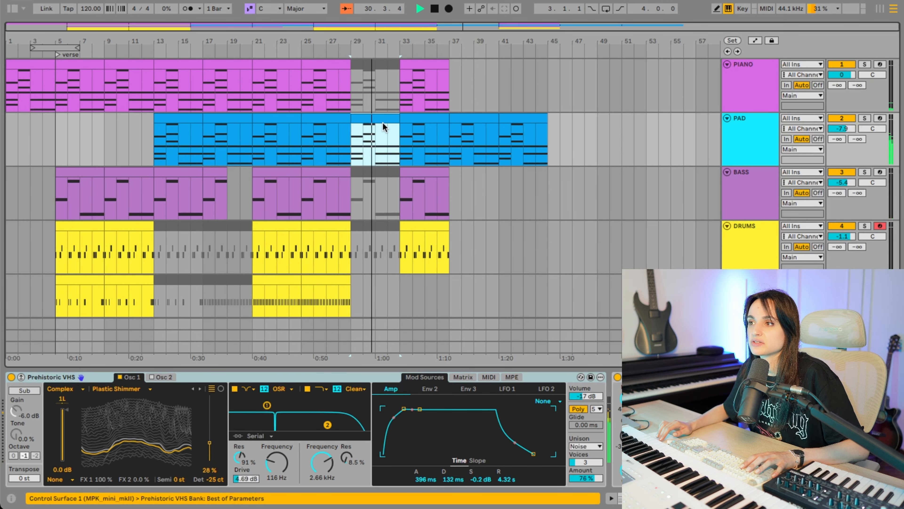
pyautogui.click(350, 142)
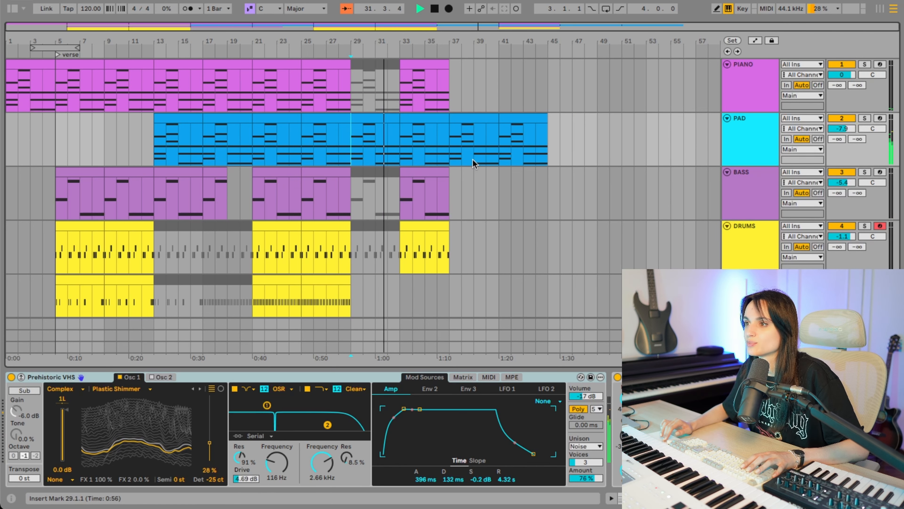
# - Duplicate the whole section from bar 5 to bar 33 on all five tracks, placing the copy at bar 33
pyautogui.moveTo(57, 87); pyautogui.dragTo(396, 307)
pyautogui.press('super+d')
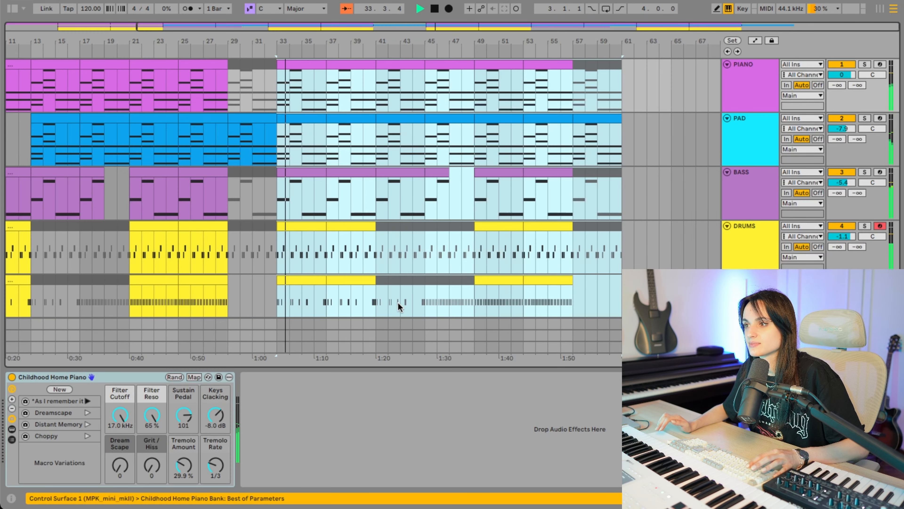
pyautogui.scroll(-3, 312, 263)
pyautogui.scroll(-3, 312, 263)
pyautogui.click(452, 214)
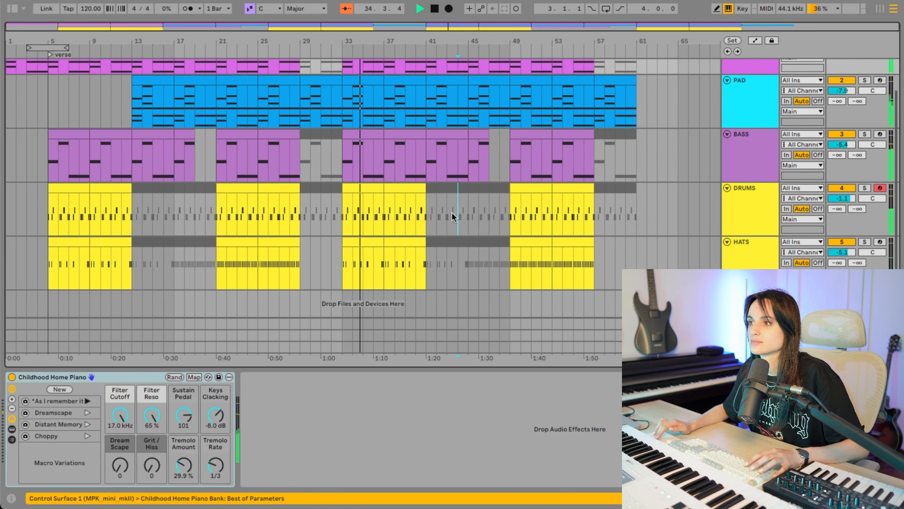
pyautogui.scroll(3, 451, 212)
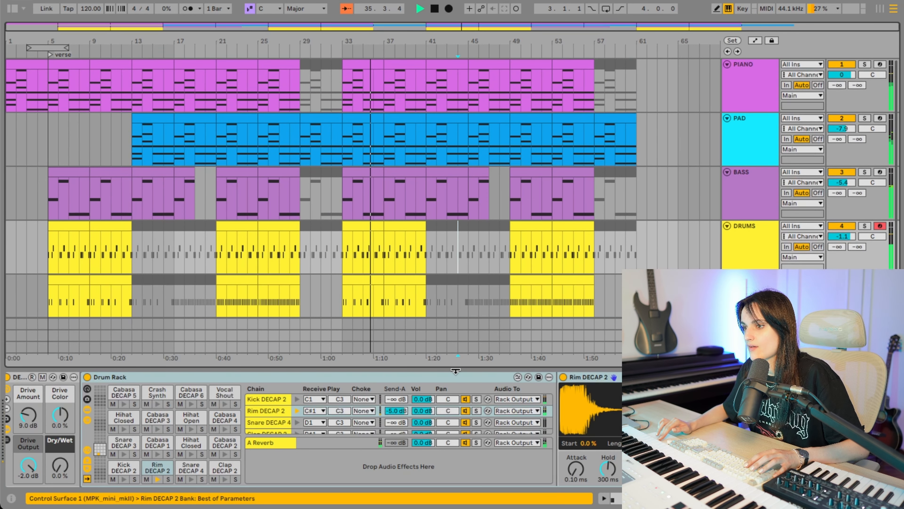
# - Collapse the device view, stop playback and try the HATS clip at bar 41 reactivated
pyautogui.moveTo(456, 370); pyautogui.dragTo(420, 458)
pyautogui.click(423, 380)
pyautogui.press('space')
pyautogui.click(441, 283)
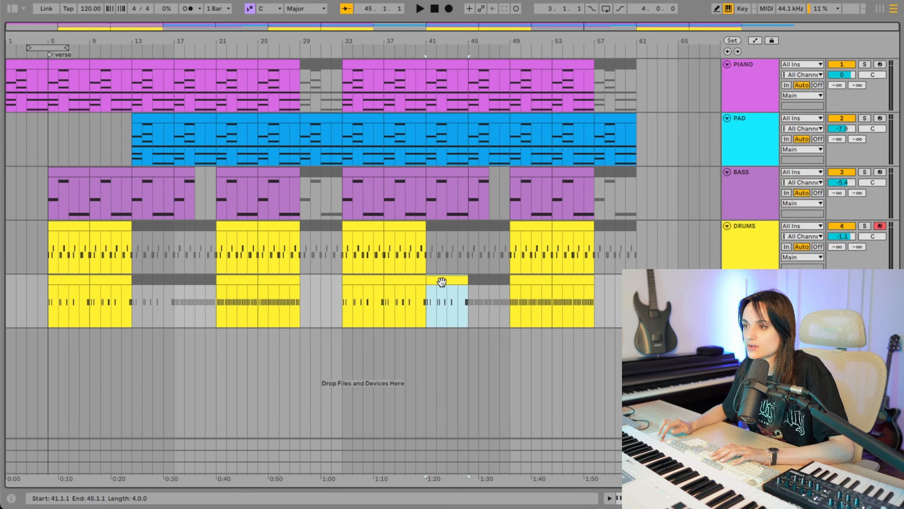
pyautogui.click(493, 304)
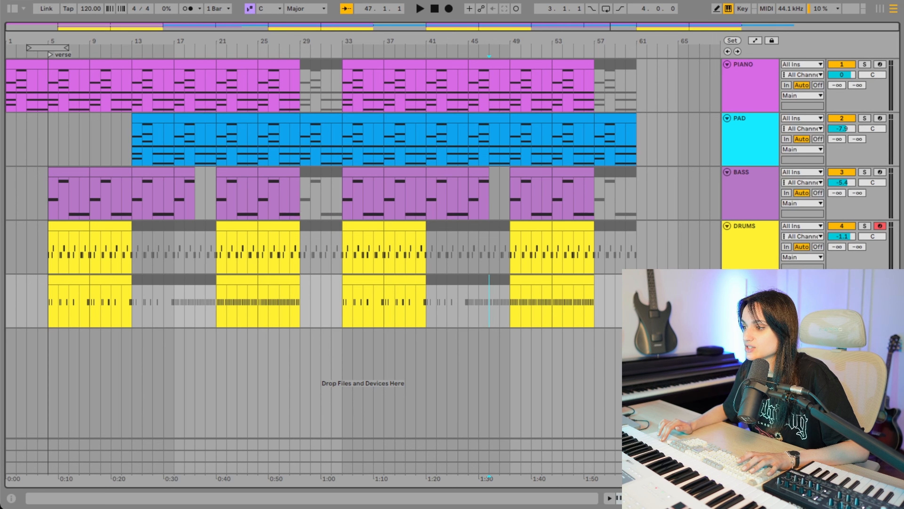
# - Search the audio effects for "limi", add a Limiter to the Main track and set its input gain to 2.3 dB
pyautogui.doubleClick(751, 468)
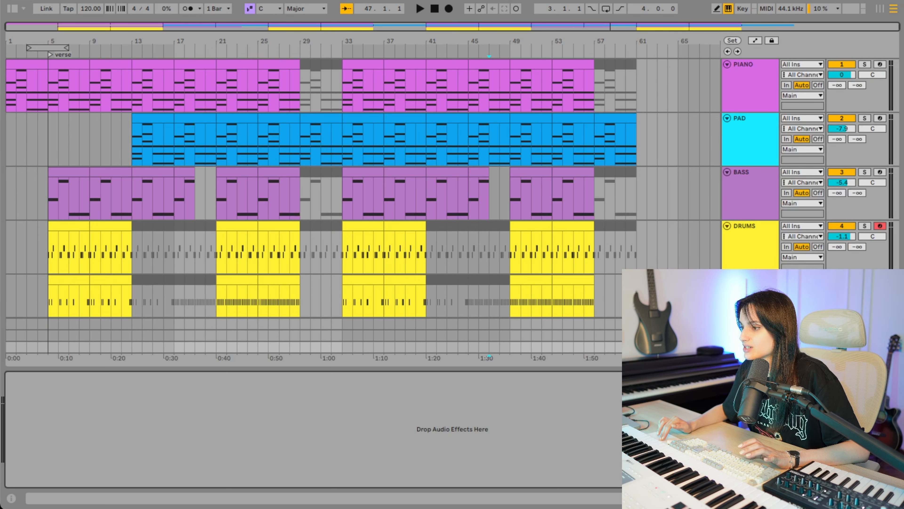
pyautogui.click(13, 8)
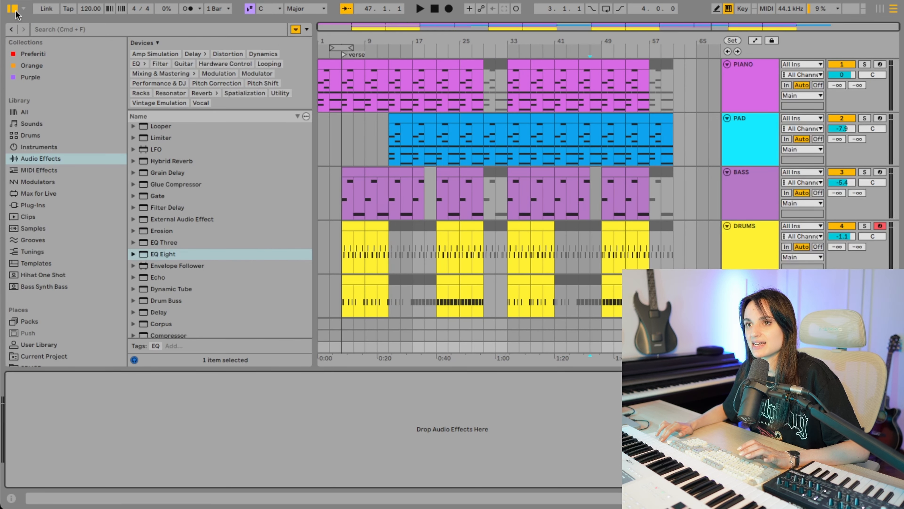
pyautogui.click(55, 30)
pyautogui.write('limi')
pyautogui.moveTo(156, 92); pyautogui.dragTo(232, 383)
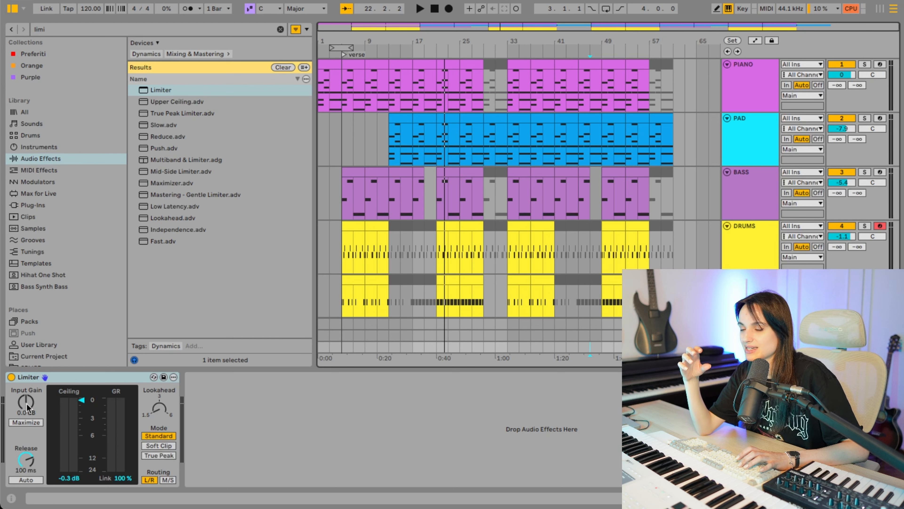
pyautogui.moveTo(25, 403); pyautogui.dragTo(26, 401)
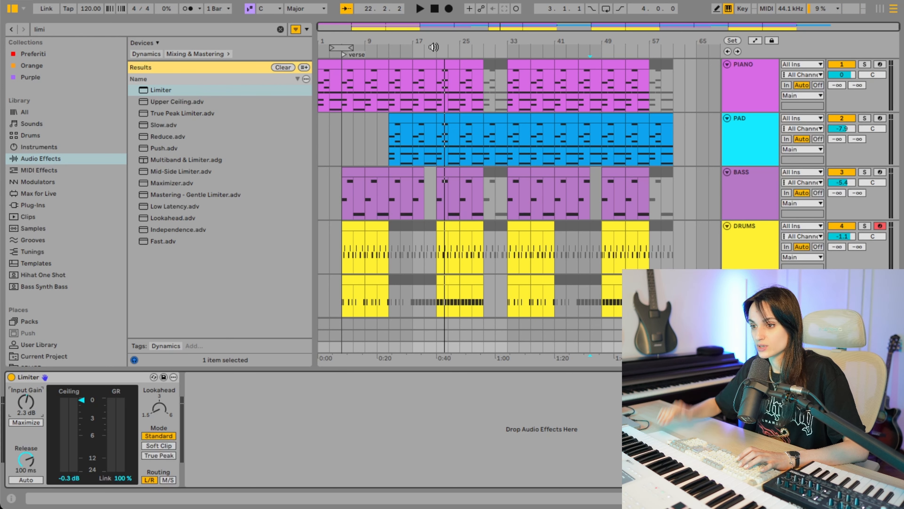
# - Play the section from bar 22, set the BASS track volume to -6.5 dB and return to the Main track's Limiter
pyautogui.press('space')
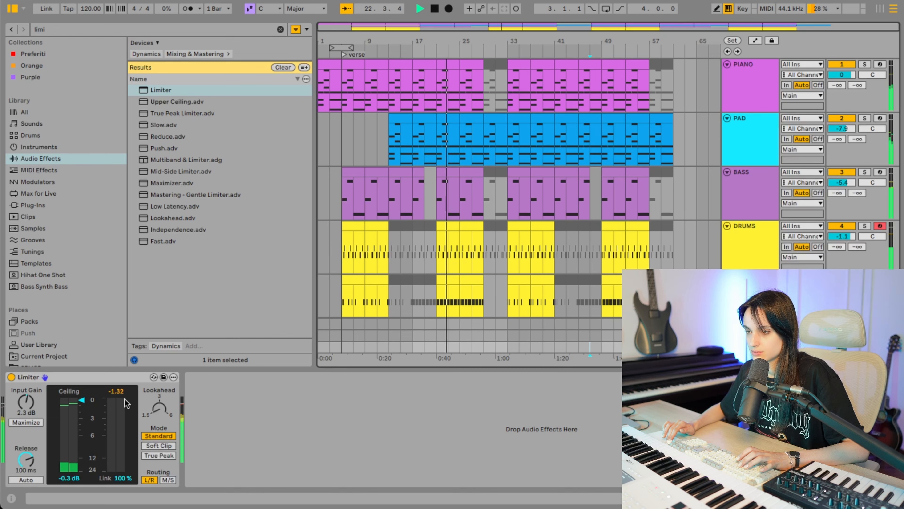
pyautogui.scroll(-3, 831, 180)
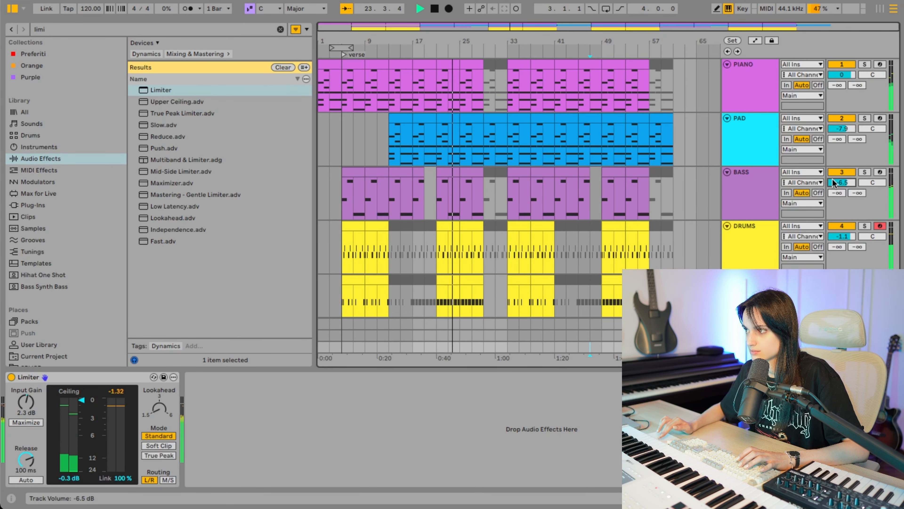
pyautogui.click(741, 176)
pyautogui.click(737, 346)
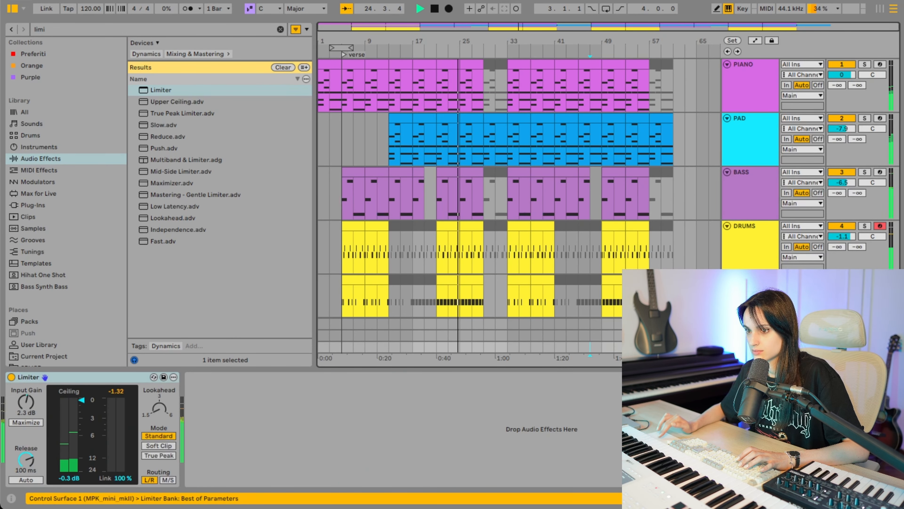